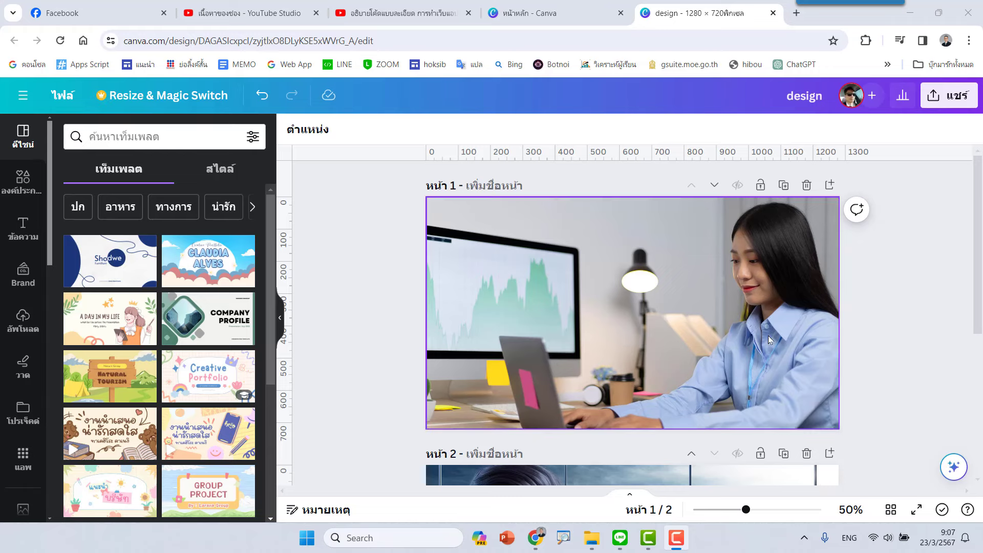
Scroll up and down through the design's pages to review them.
scroll(706, 306, "down", 3)
scroll(706, 307, "down", 2)
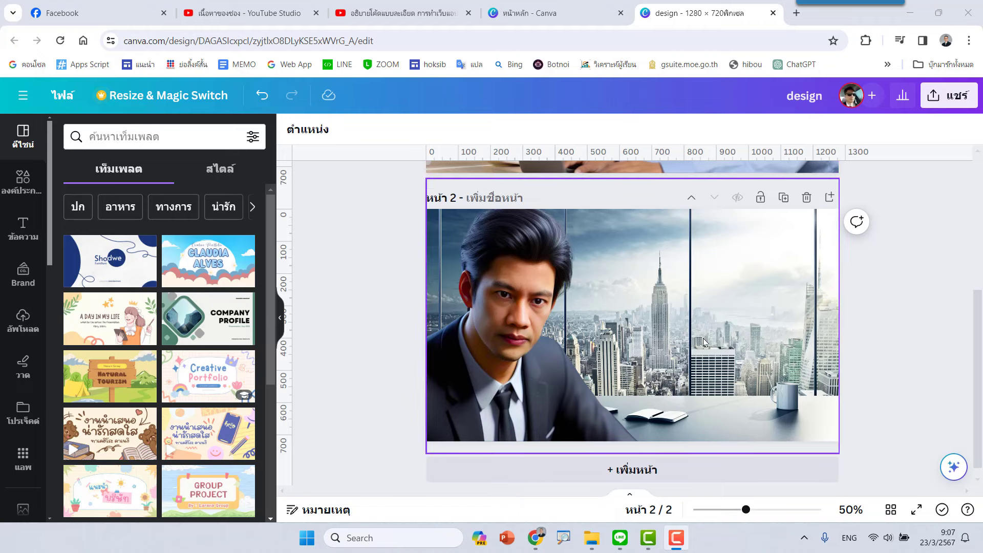
scroll(703, 338, "up", 3)
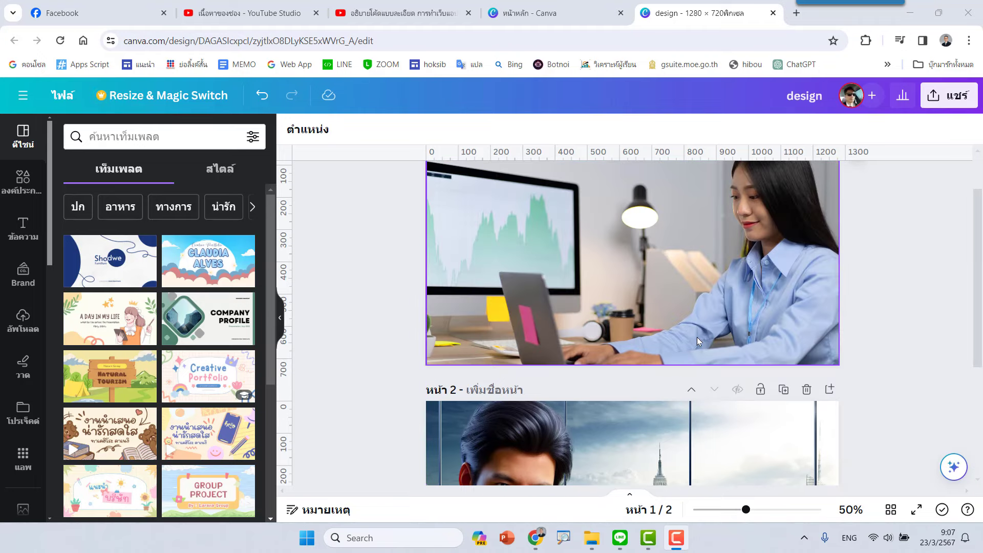
scroll(697, 337, "up", 1)
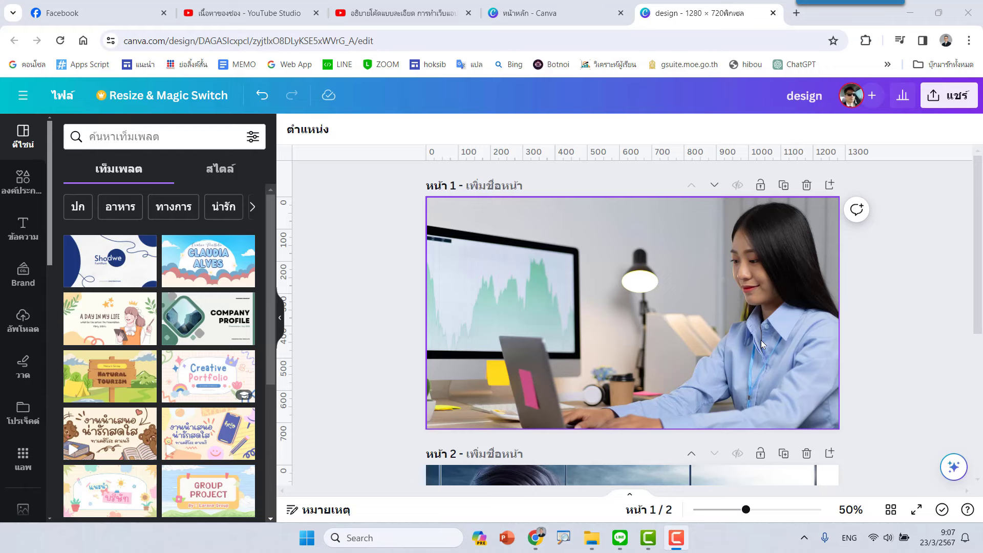
scroll(762, 344, "down", 1)
scroll(762, 345, "down", 3)
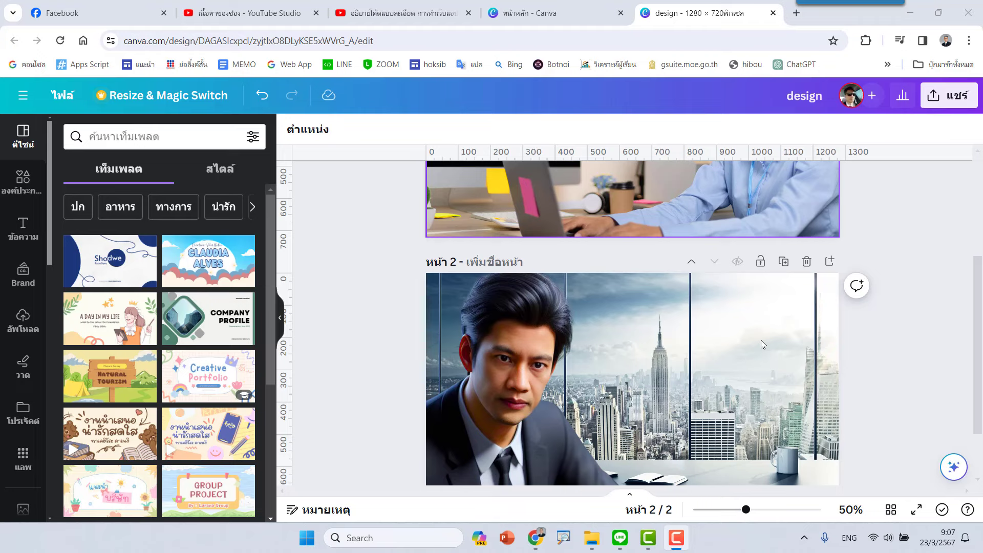
scroll(761, 340, "up", 1)
scroll(761, 340, "up", 1)
scroll(761, 340, "up", 2)
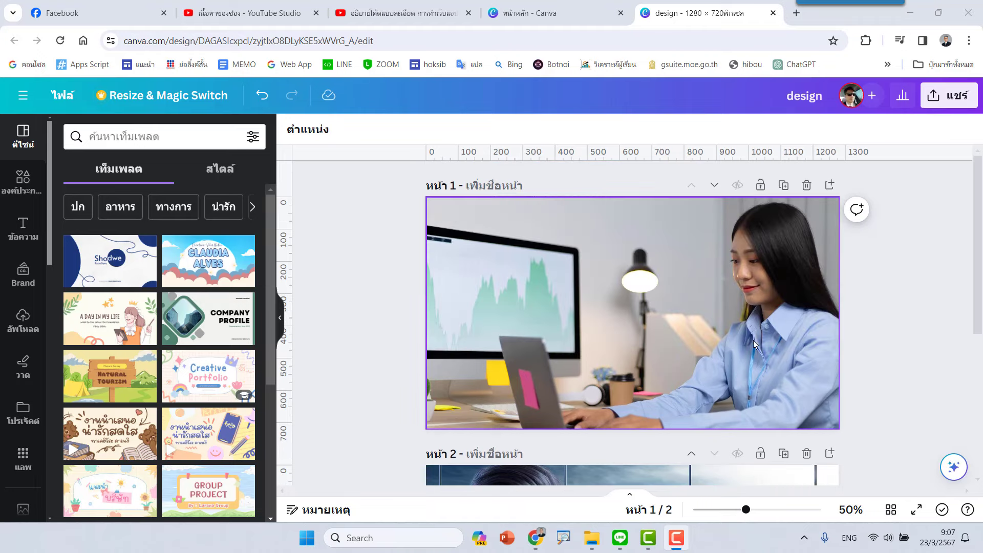
Search Elements for 'gradient' and browse all the Graphics results.
left_click(21, 185)
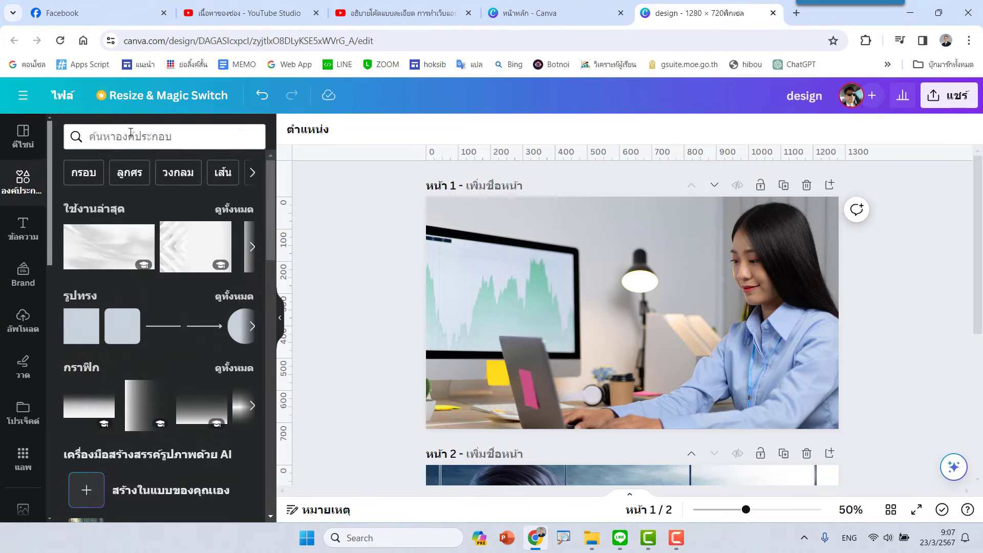
left_click(130, 135)
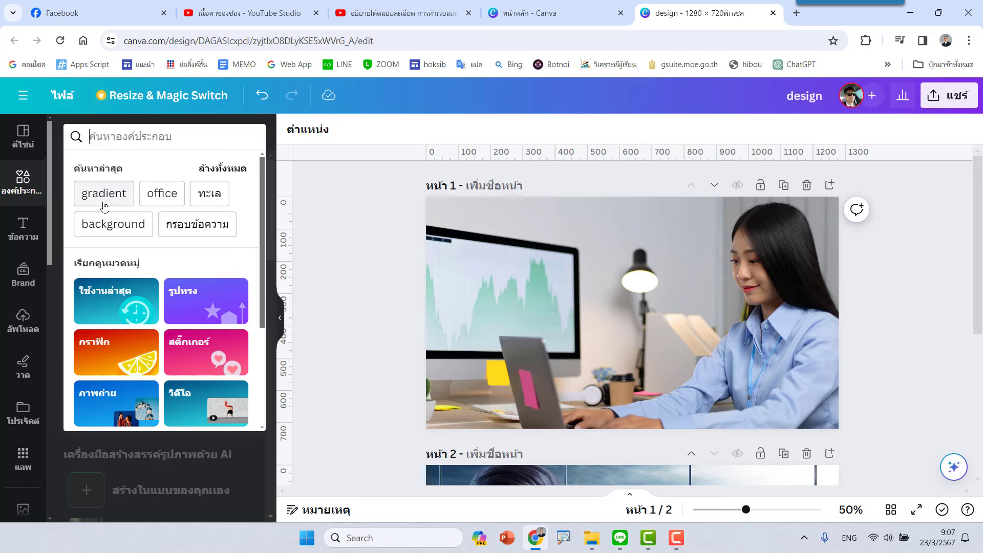
left_click(105, 197)
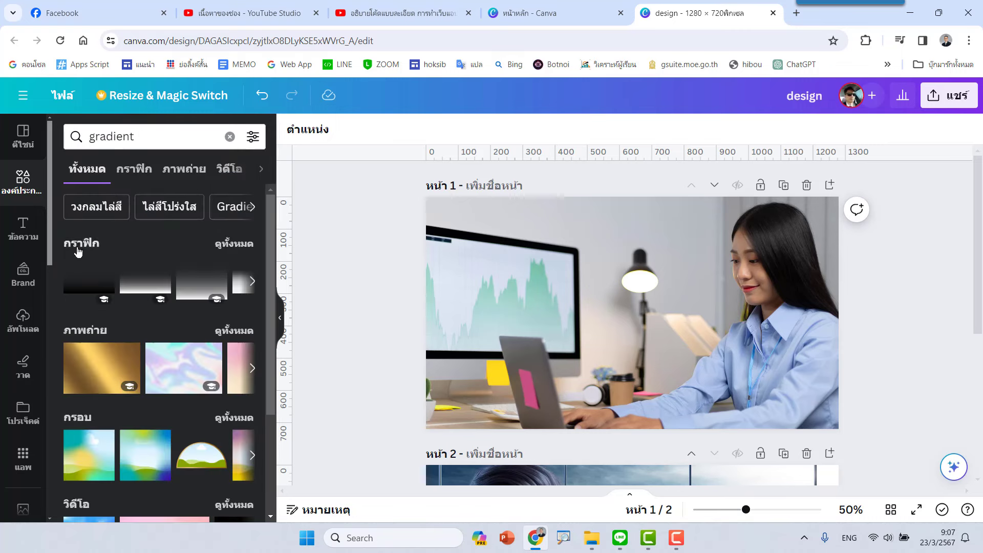
left_click(232, 246)
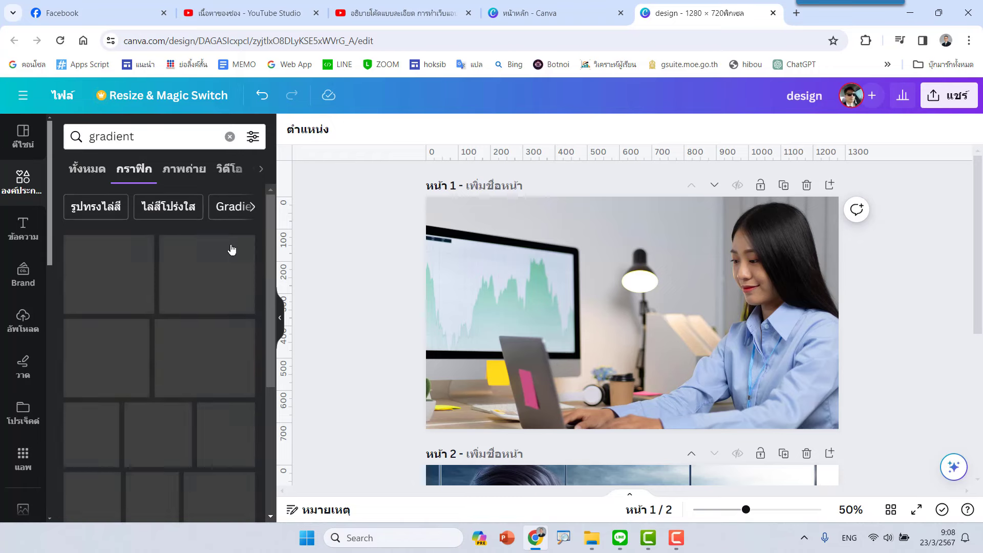
scroll(149, 290, "down", 2)
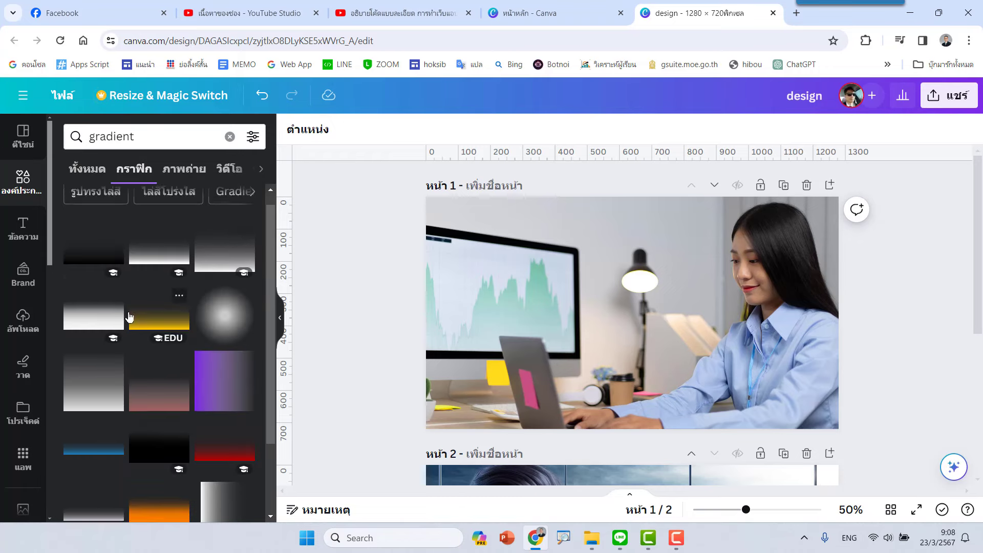
scroll(148, 290, "down", 1)
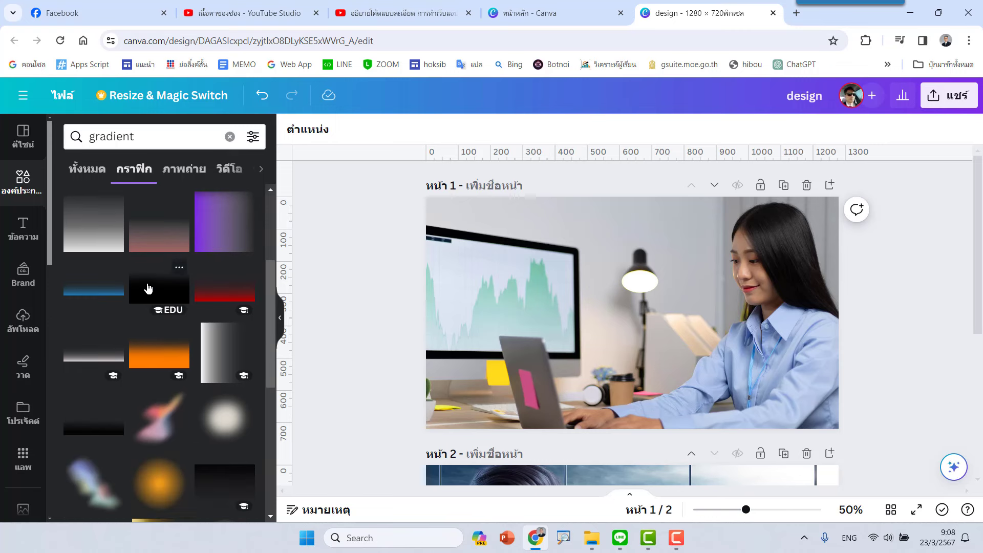
scroll(149, 288, "down", 2)
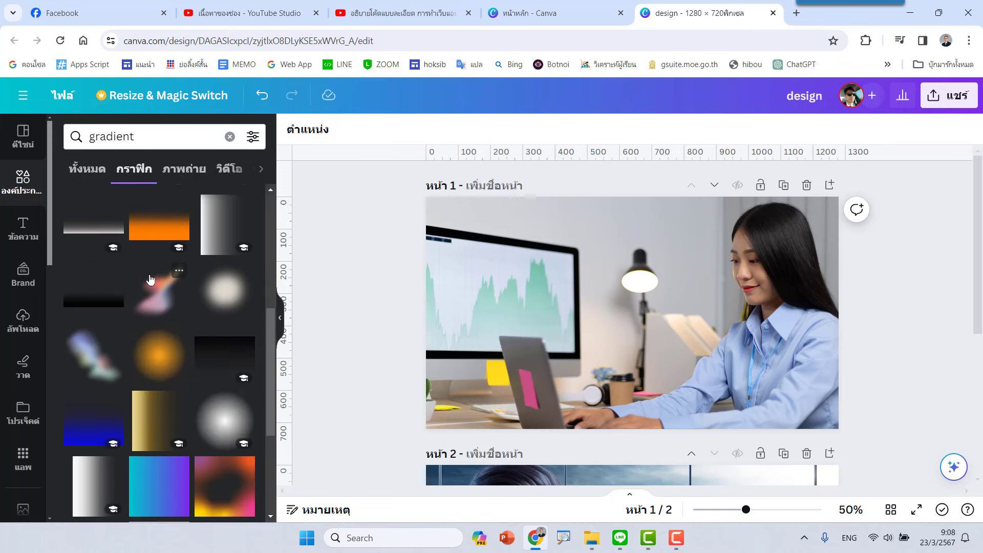
scroll(150, 280, "down", 1)
scroll(164, 259, "down", 2)
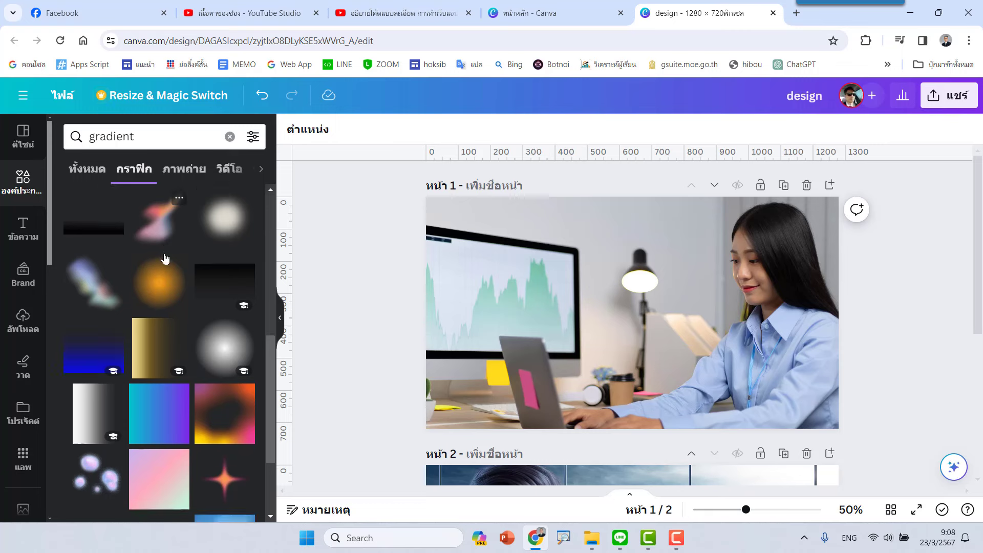
mouse_move(97, 487)
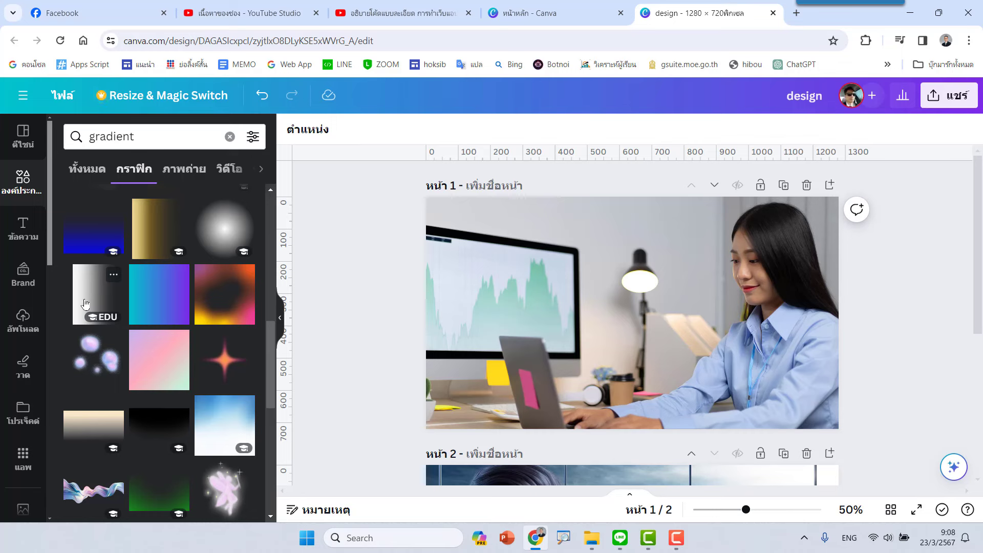
Place the grey gradient graphic on page 1, sized 503 x 720 over the left side.
mouse_move(85, 303)
left_mouse_down()
mouse_move(537, 238)
mouse_move(484, 244)
mouse_move(484, 233)
left_mouse_up()
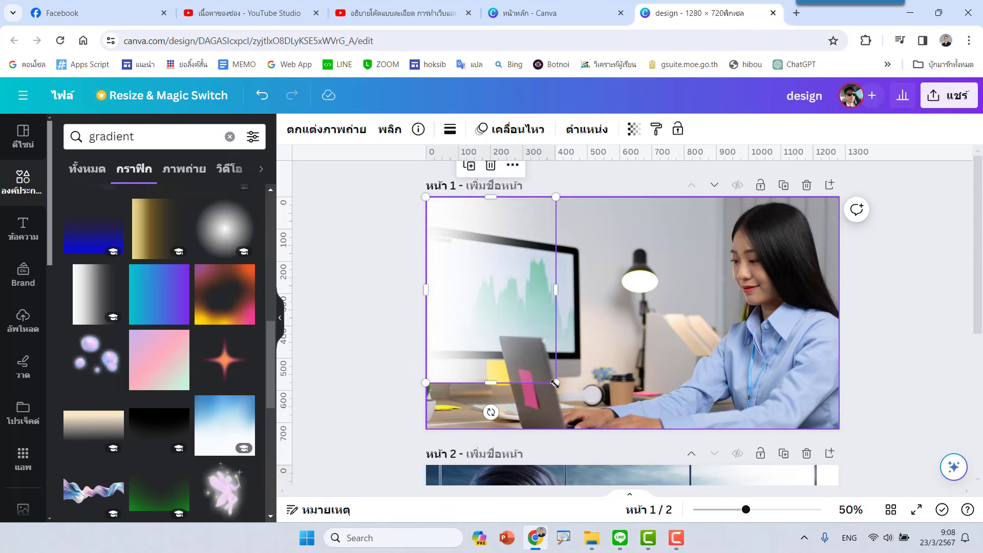
left_click_drag(556, 384, 589, 429)
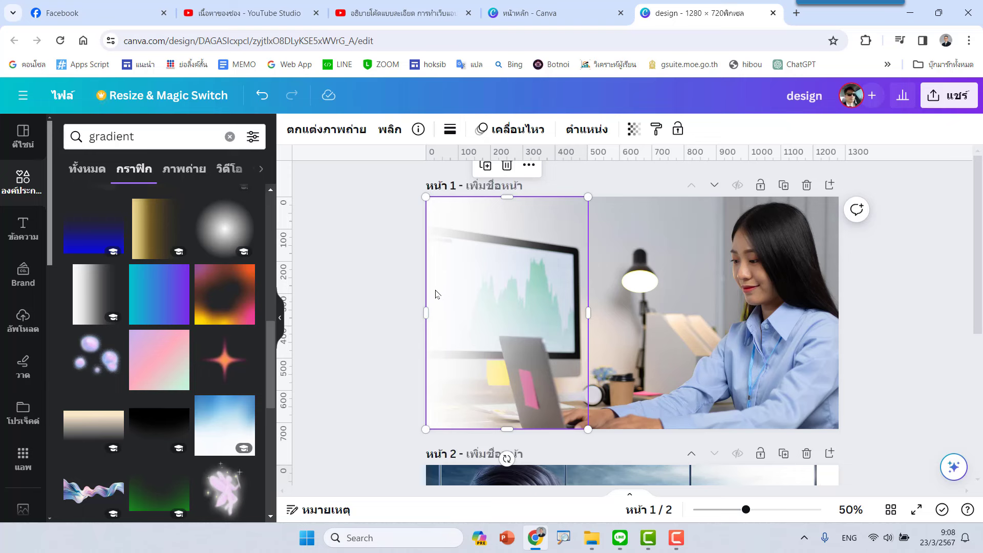
Shift the gradient rightward in stages across page 1 until the fade reaches the lamp.
left_click_drag(437, 294, 444, 289)
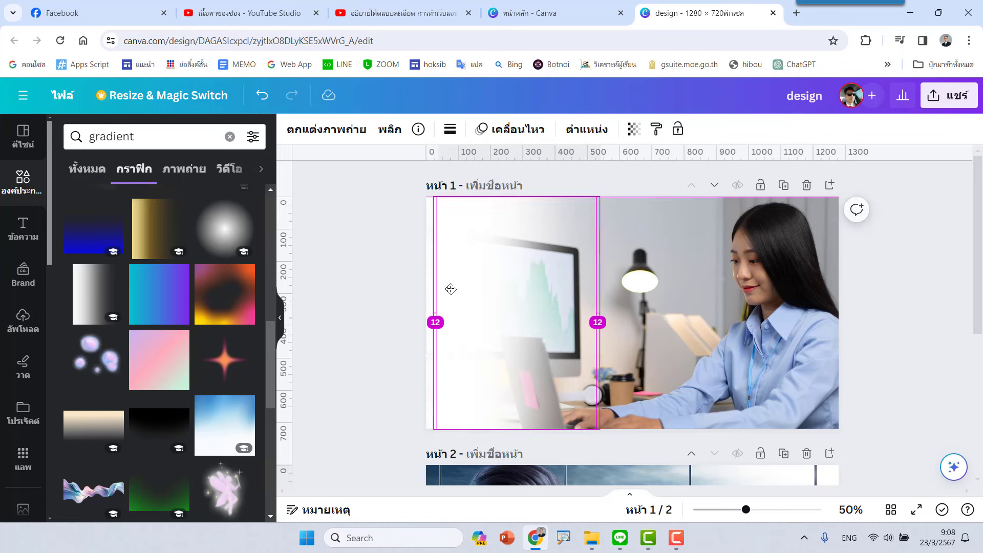
left_click_drag(444, 288, 481, 294)
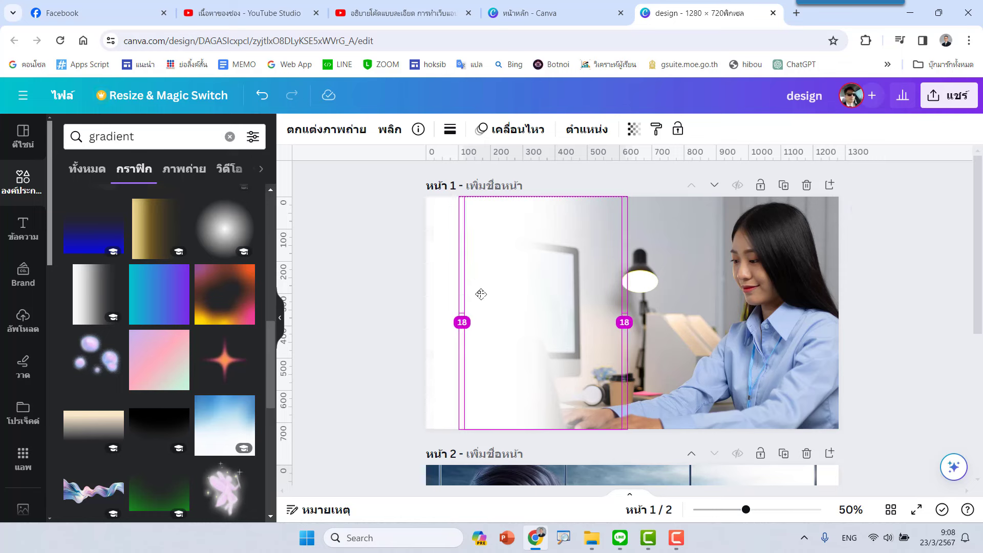
left_click_drag(481, 294, 526, 300)
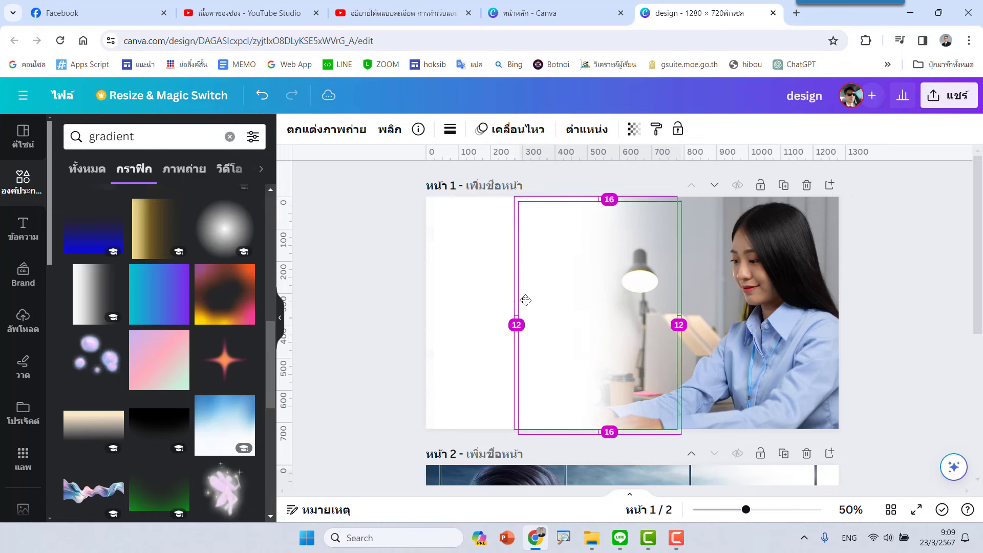
mouse_move(526, 301)
left_mouse_down()
mouse_move(537, 293)
mouse_move(553, 302)
left_mouse_up()
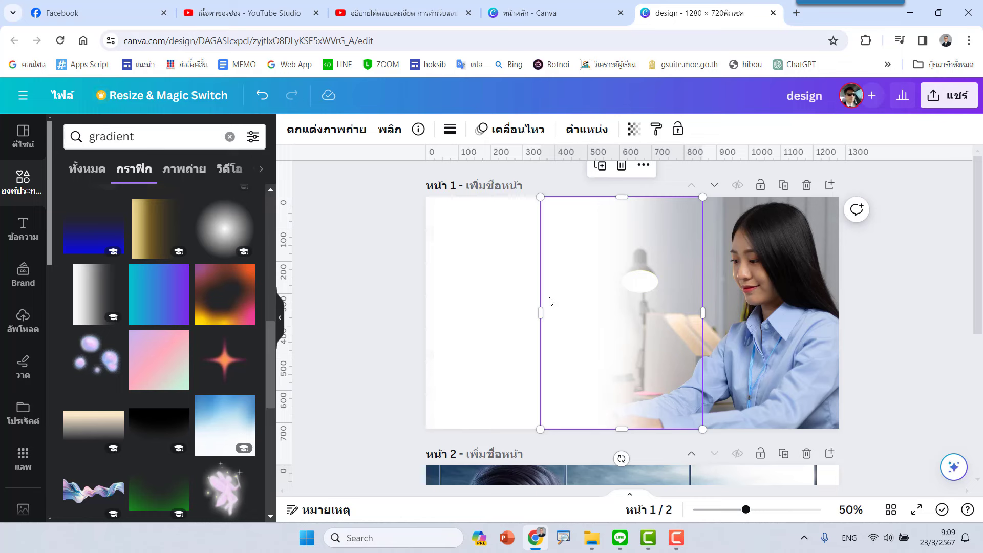
left_click_drag(550, 301, 555, 296)
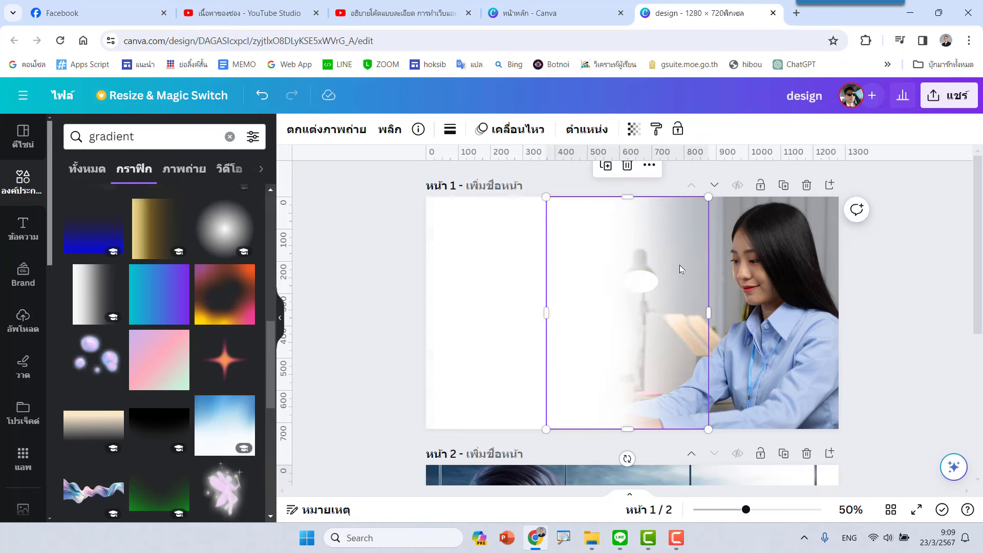
Marquee-select all the white gradient strips on page 1 and group them.
left_click(360, 354)
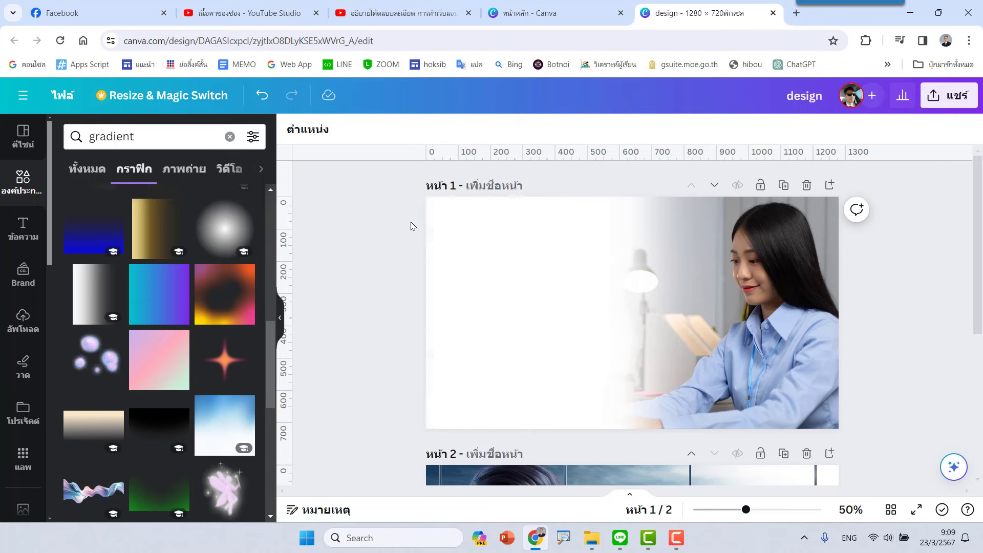
mouse_move(395, 191)
left_mouse_down()
mouse_move(506, 313)
mouse_move(570, 323)
left_mouse_up()
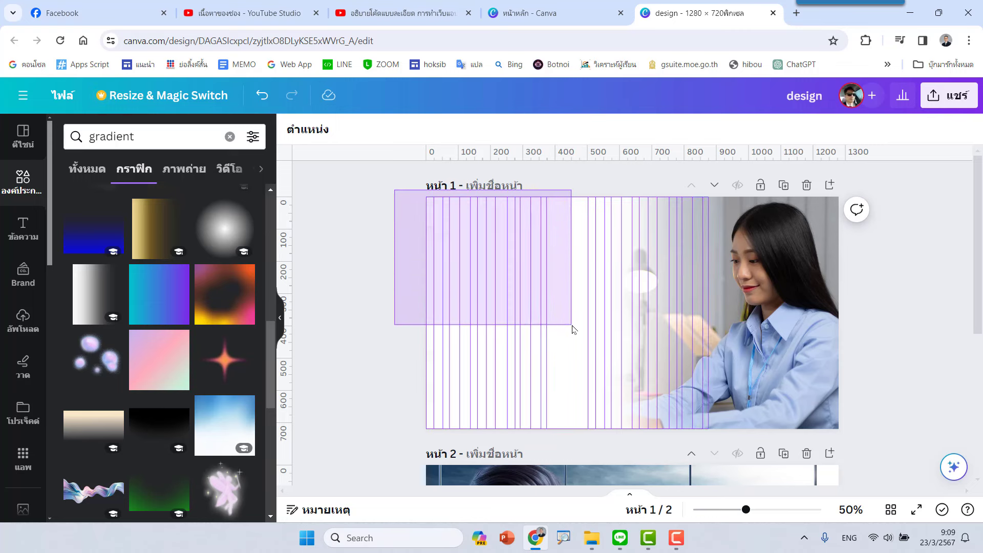
left_click_drag(572, 326, 574, 329)
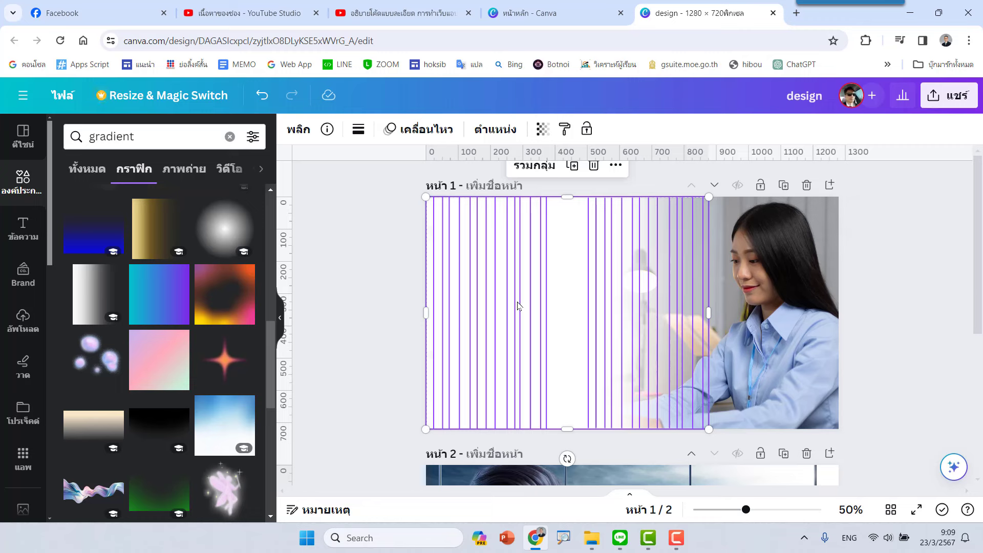
left_click(529, 175)
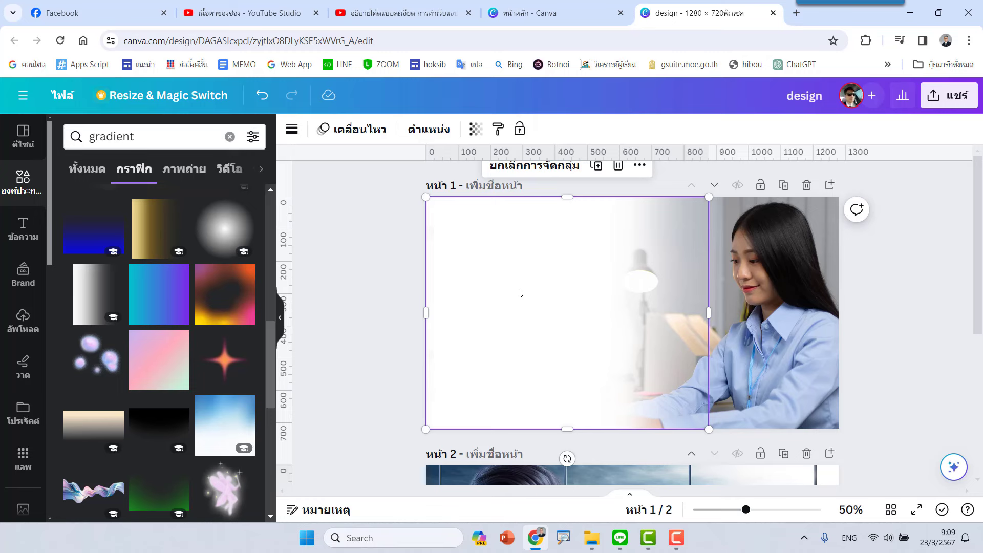
Rotate page 2's gradient group to reverse its fade and move it to the right side.
scroll(519, 292, "down", 5)
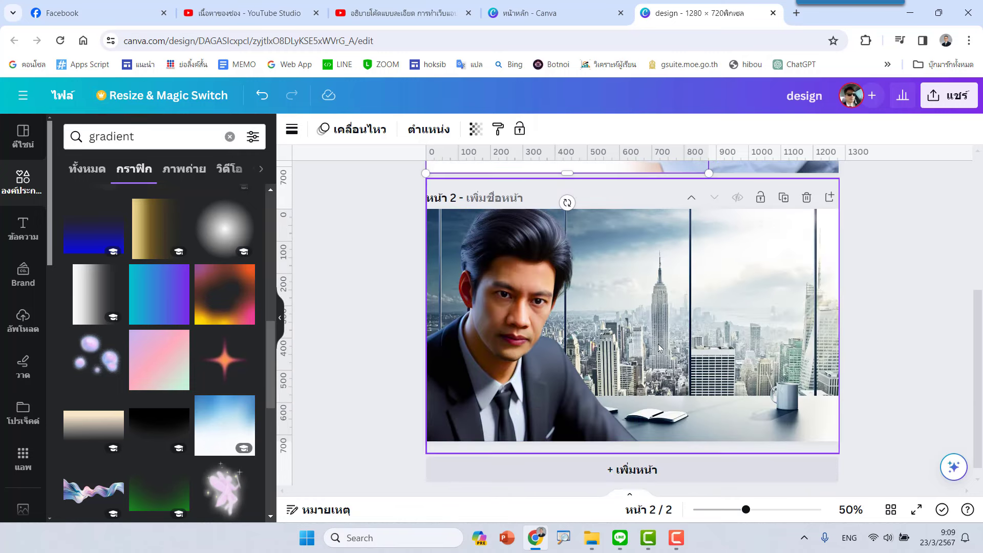
left_click(694, 343)
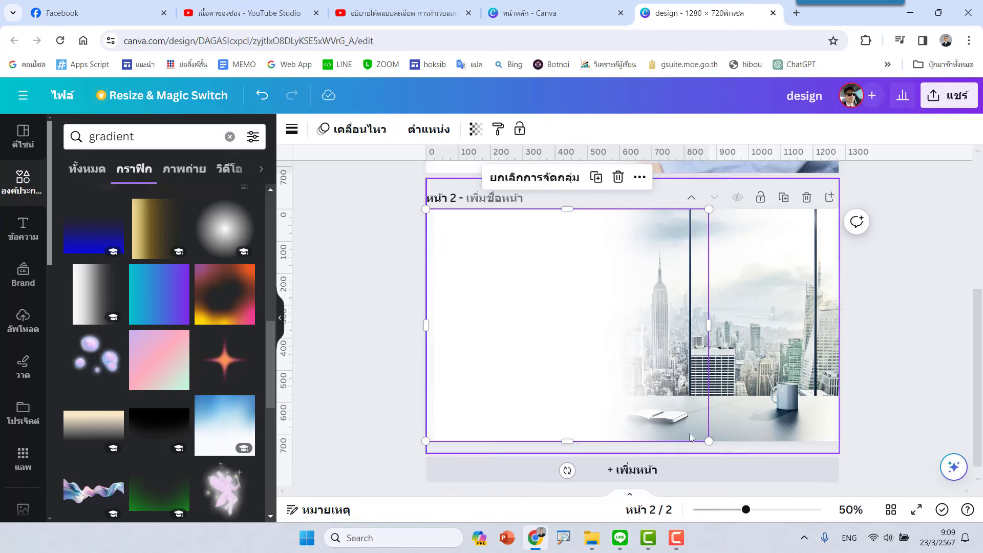
mouse_move(568, 472)
left_mouse_down()
mouse_move(478, 330)
mouse_move(564, 244)
left_mouse_up()
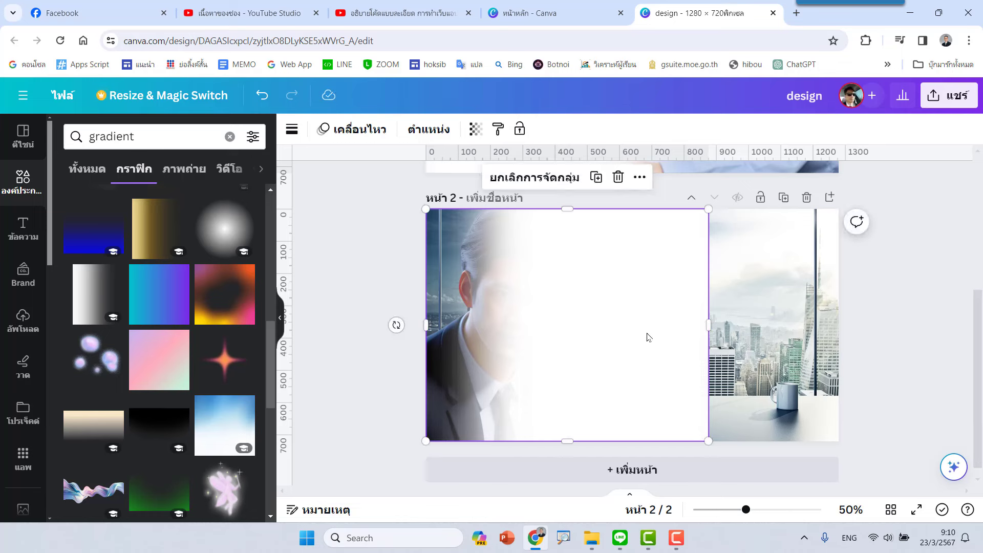
left_click_drag(650, 334, 770, 336)
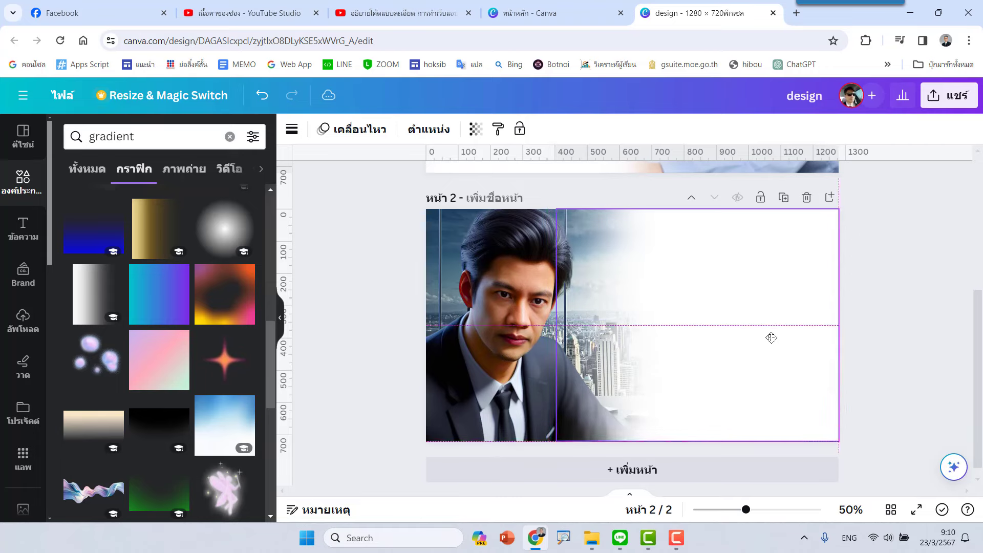
left_click(903, 362)
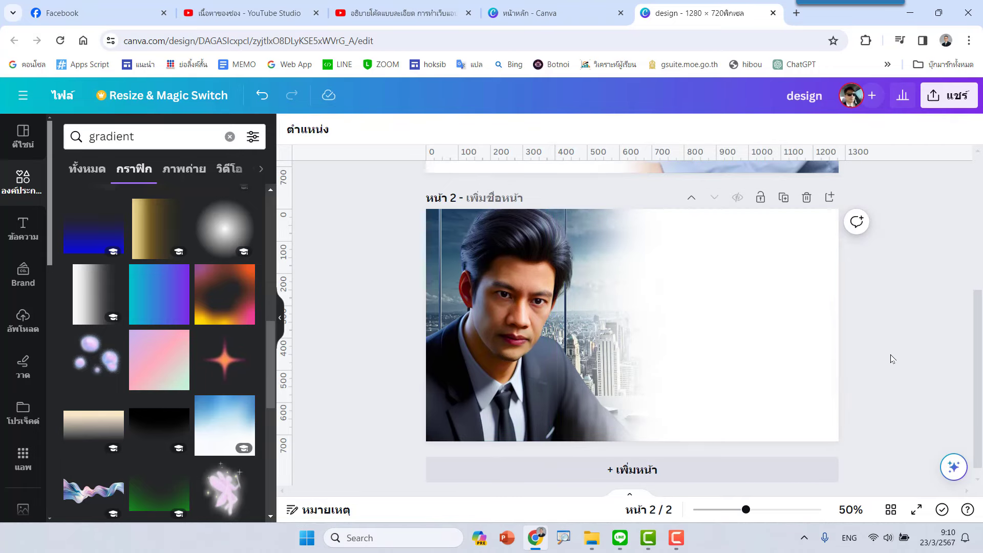
scroll(892, 359, "up", 5)
scroll(840, 318, "down", 3)
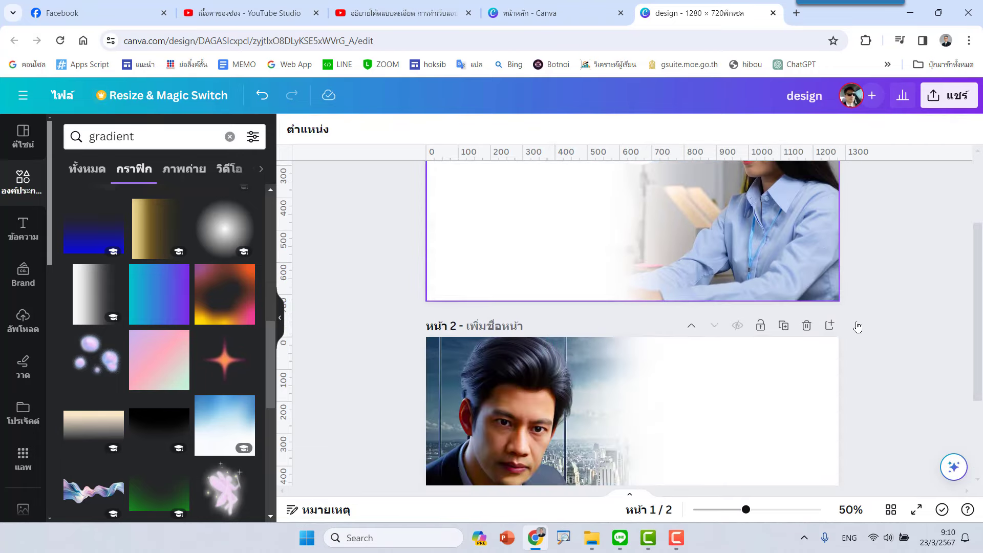
scroll(897, 337, "down", 3)
scroll(897, 337, "up", 5)
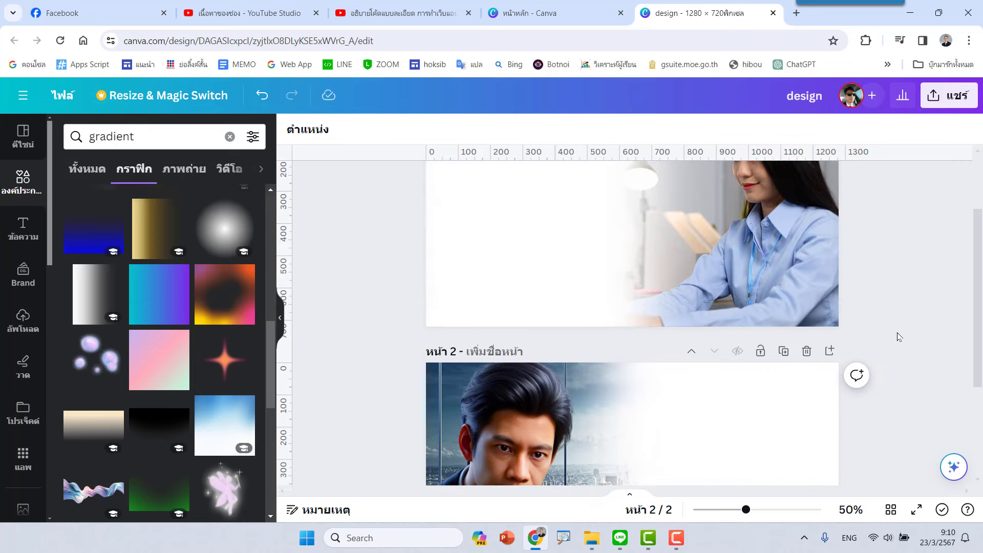
scroll(897, 337, "up", 2)
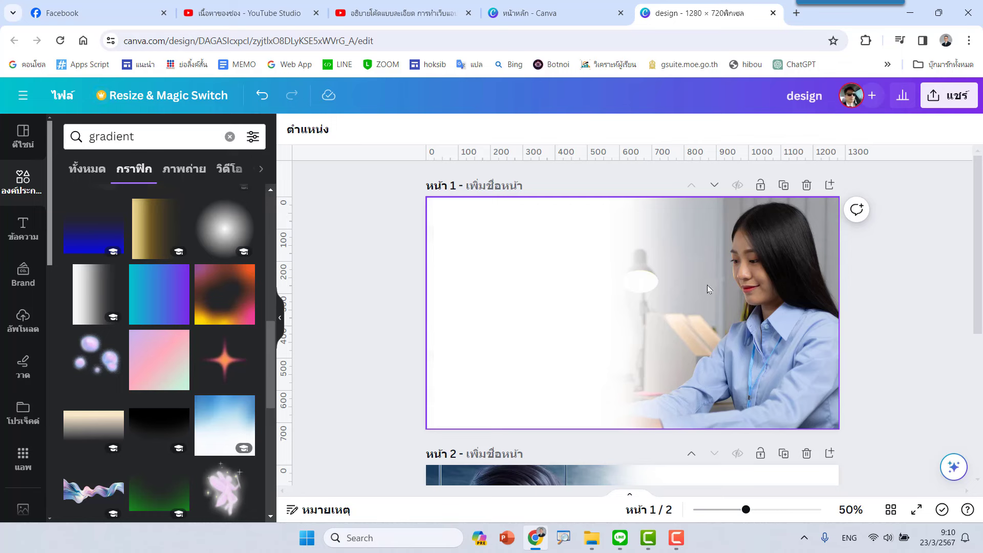
Download only page 1 as a PNG, saved to the Desktop as '1'.
left_click(957, 98)
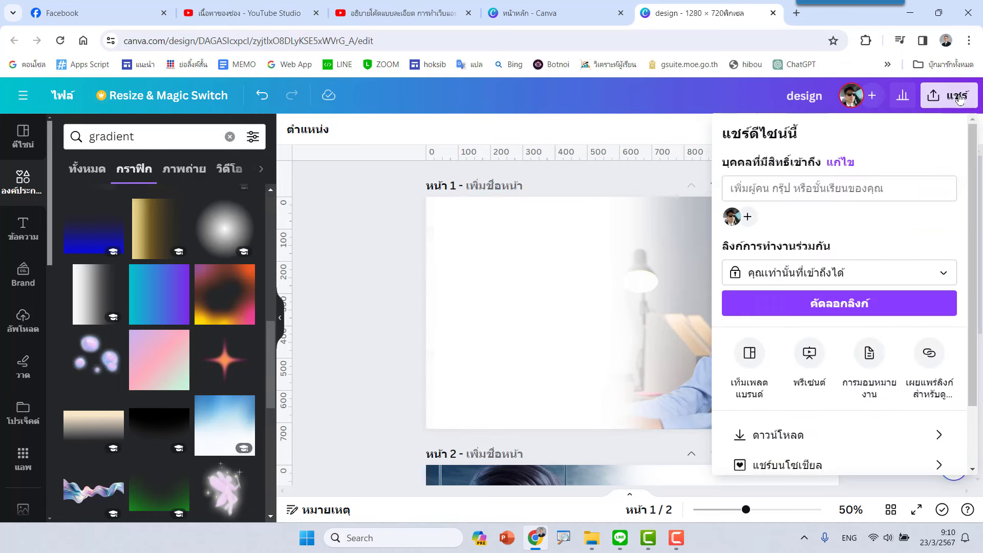
scroll(917, 181, "down", 2)
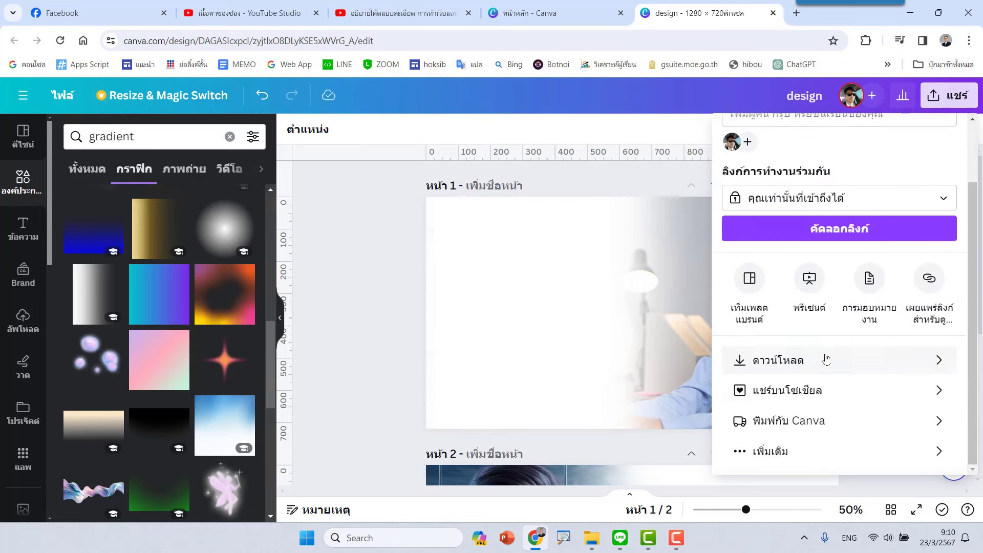
left_click(826, 417)
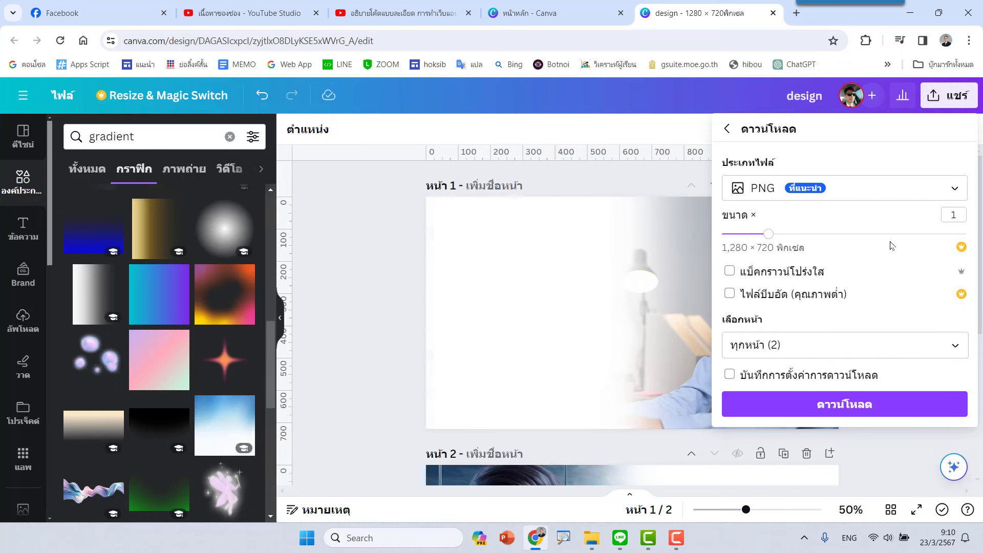
left_click(955, 345)
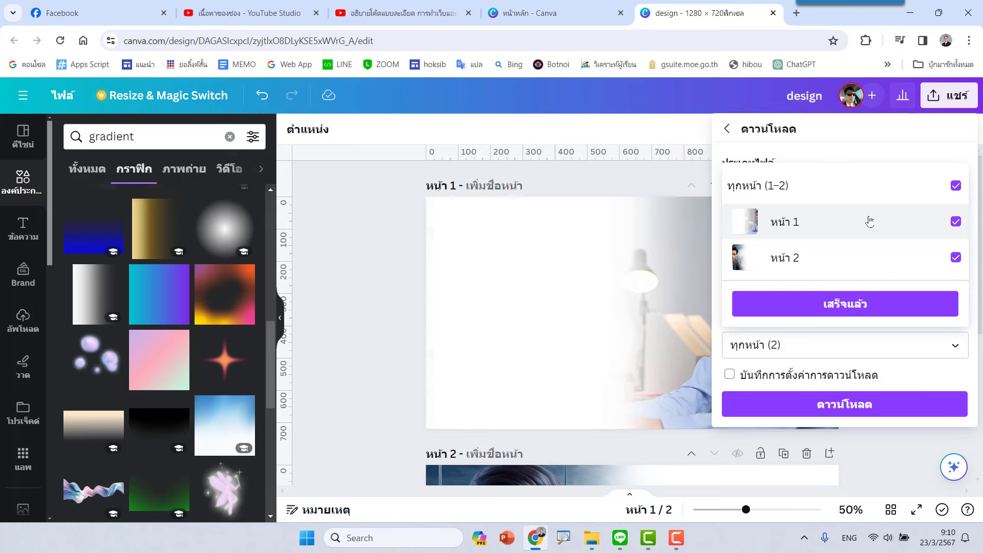
left_click(956, 186)
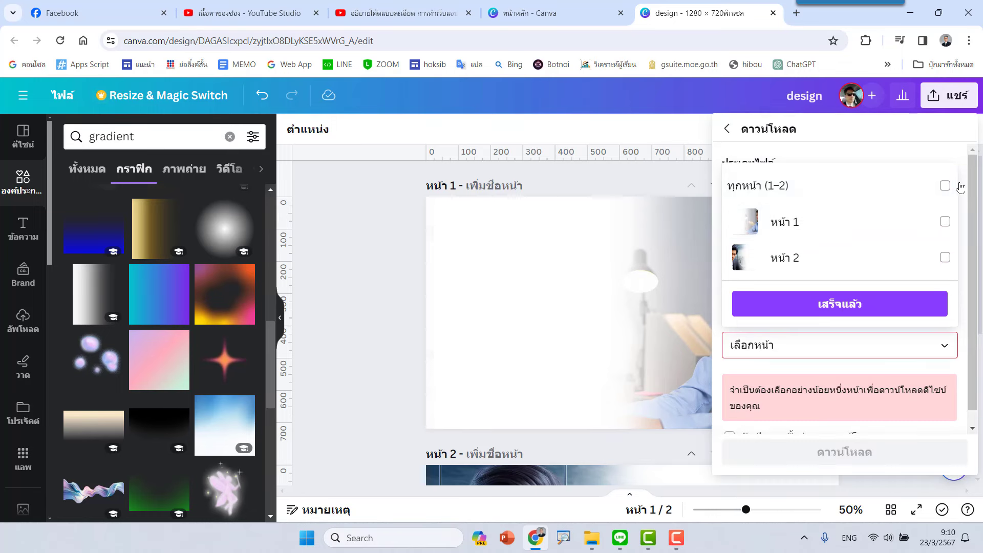
left_click(945, 222)
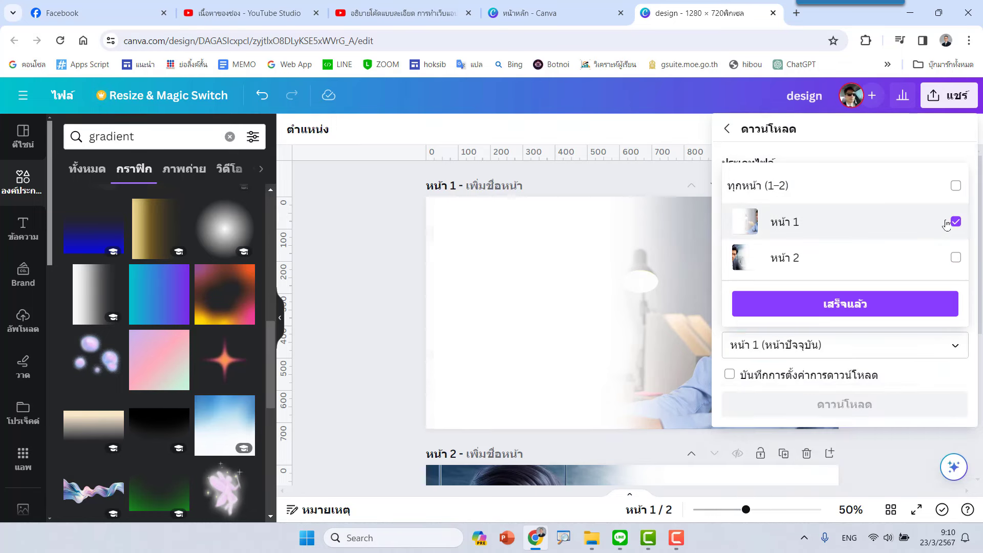
left_click(833, 406)
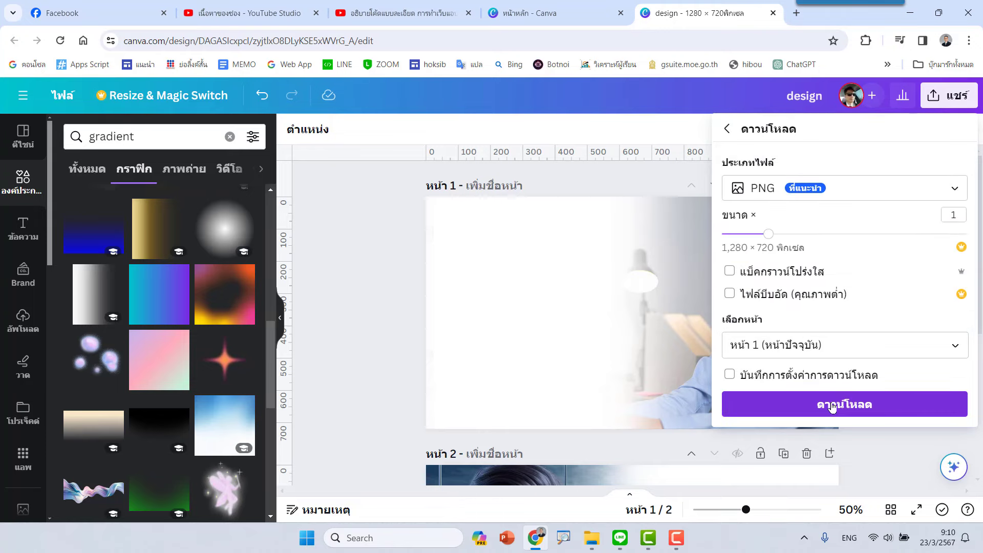
left_click(832, 406)
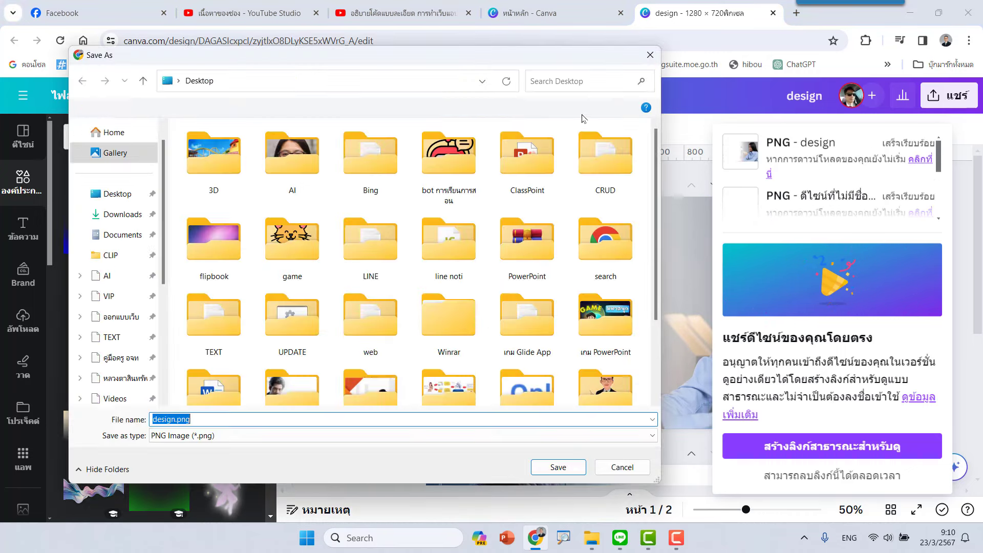
scroll(391, 362, "down", 2)
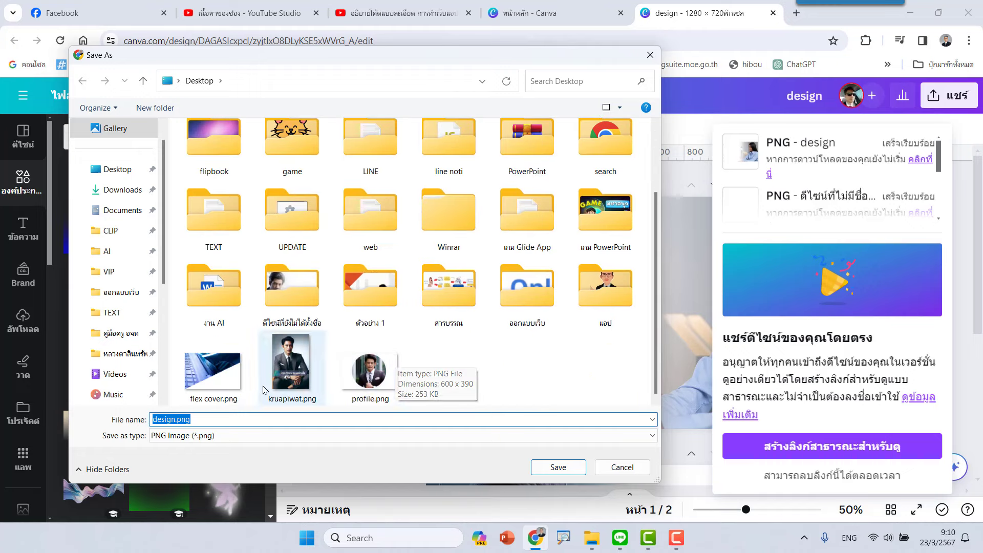
type("1")
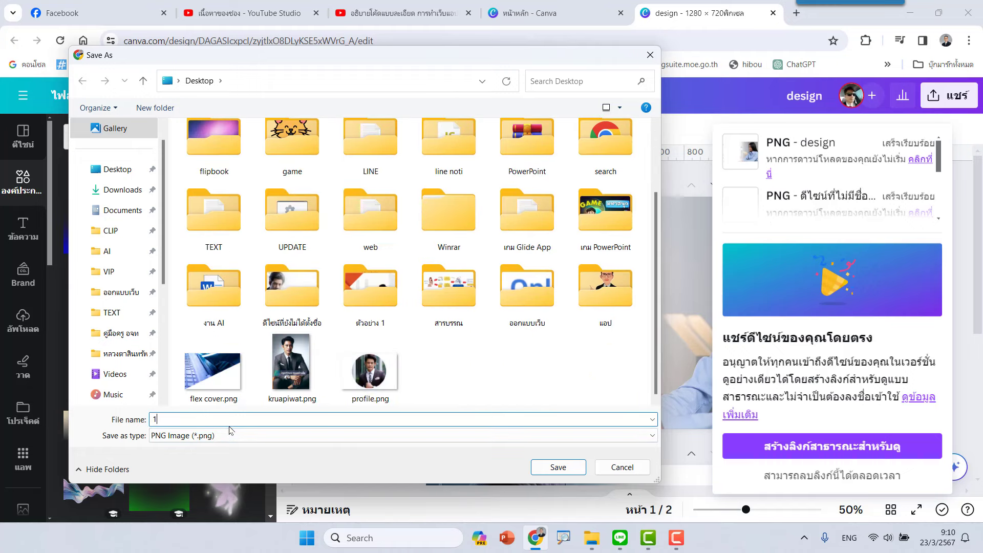
left_click(569, 468)
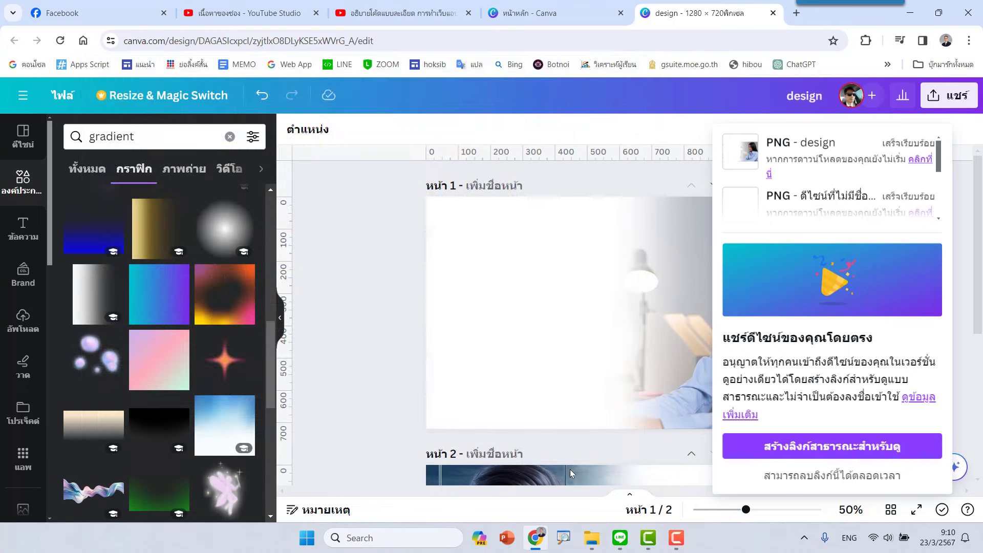
Download only page 2 as a PNG, saved to the Desktop as '2'.
left_click(371, 337)
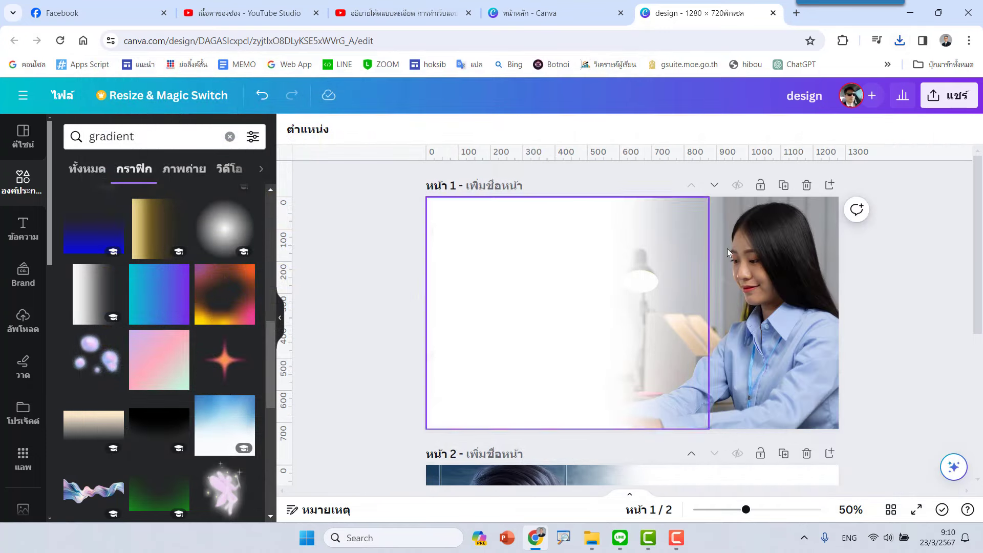
left_click(956, 98)
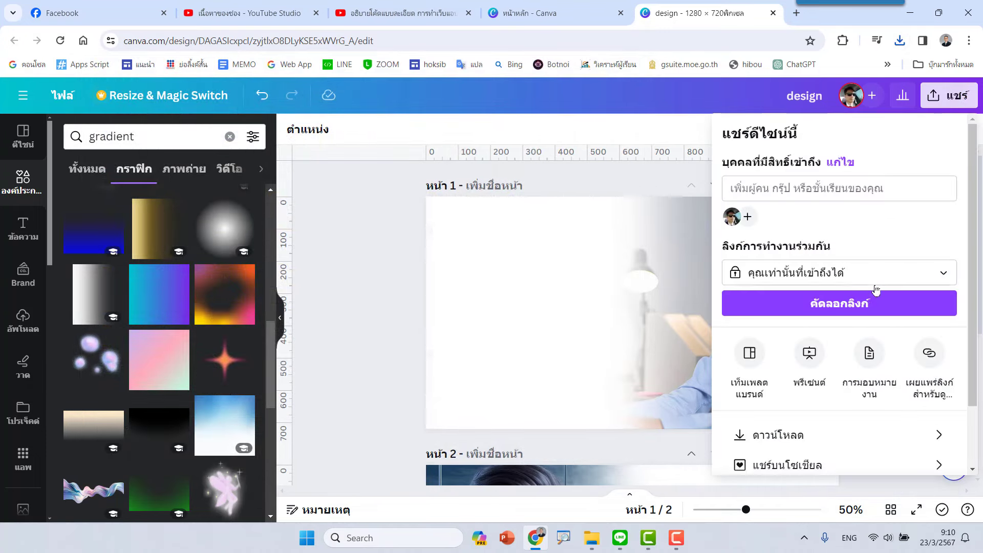
scroll(891, 290, "down", 2)
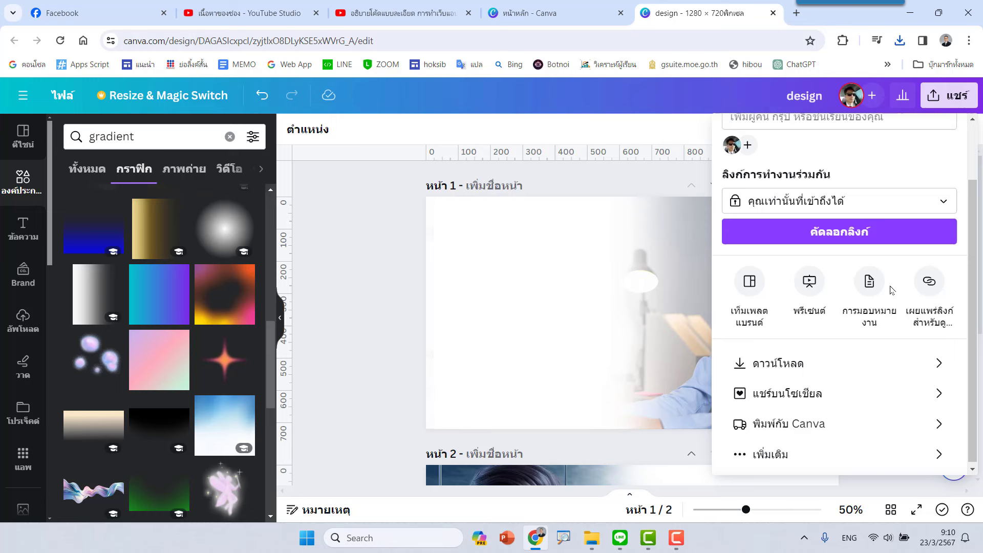
left_click(836, 364)
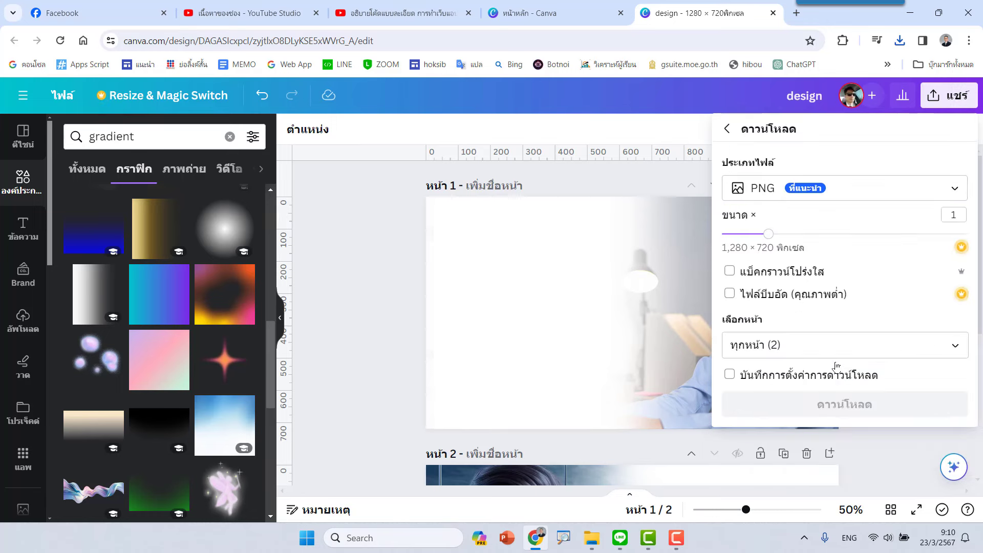
left_click(954, 344)
left_click(956, 186)
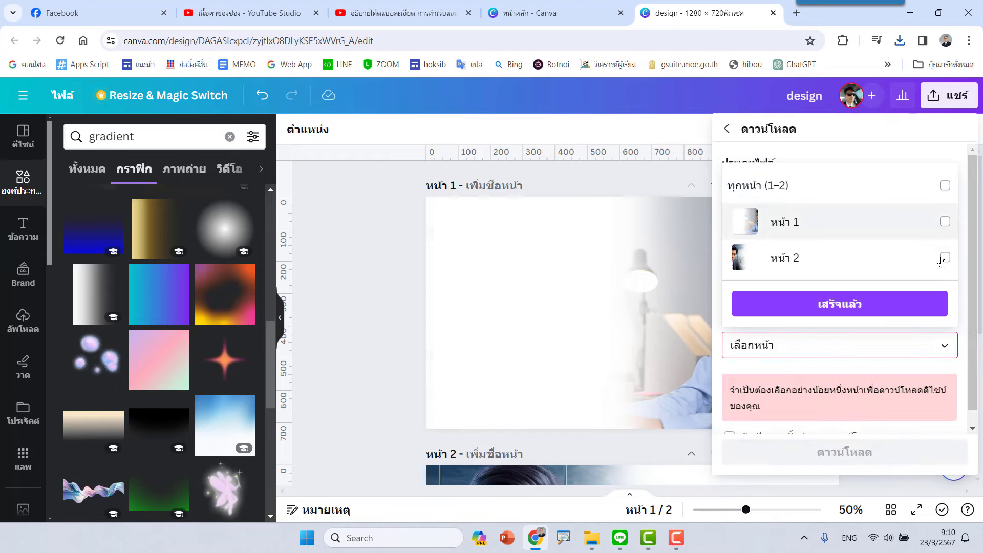
left_click(945, 257)
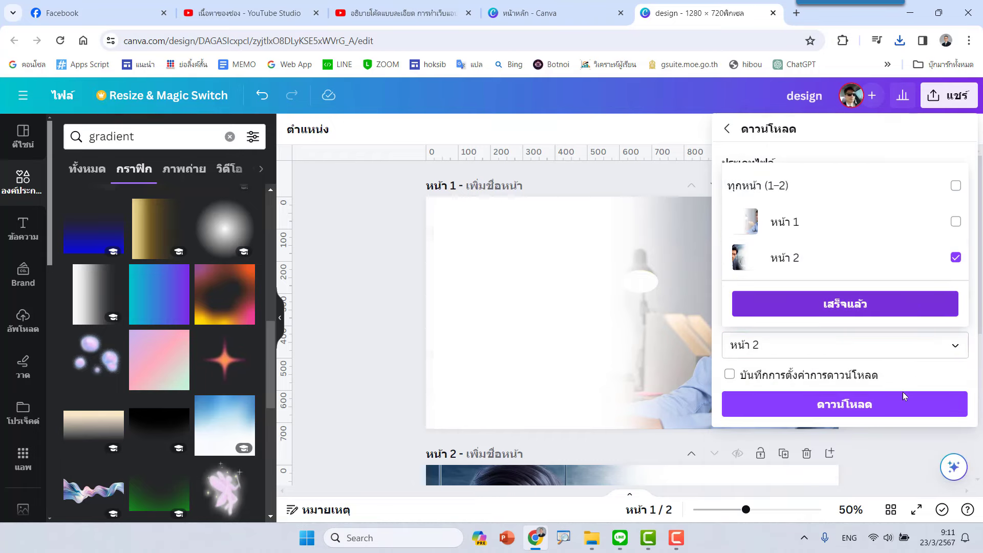
left_click(892, 407)
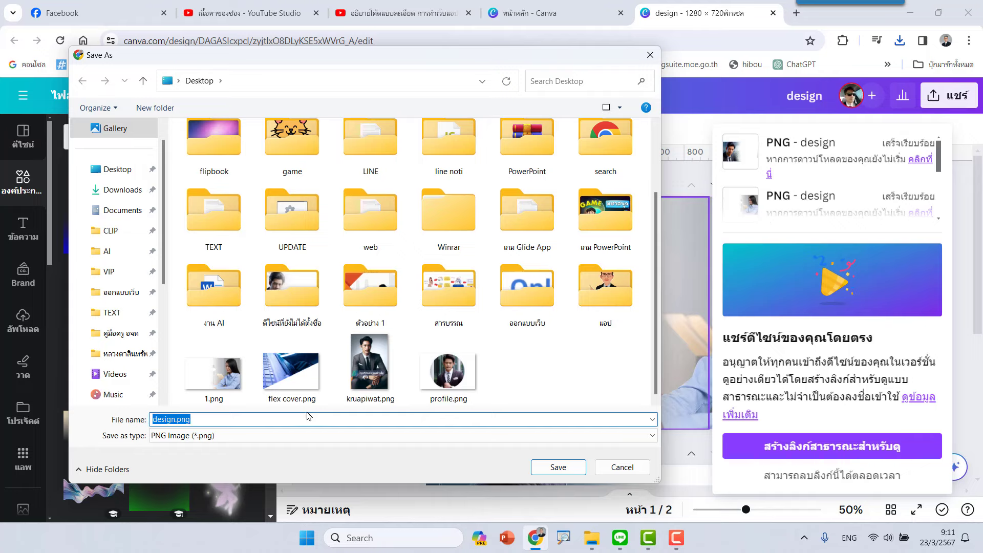
type("2")
left_click(568, 467)
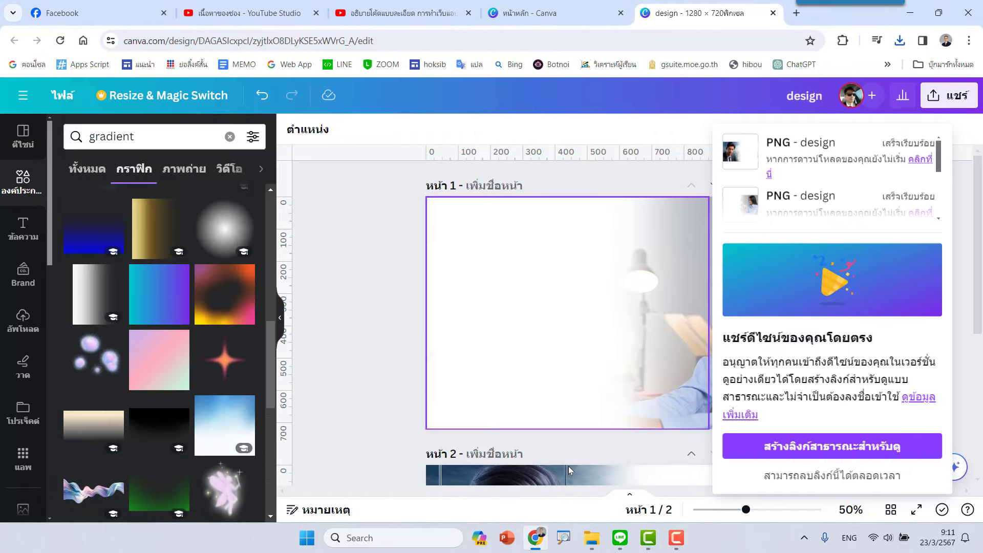
left_click(367, 334)
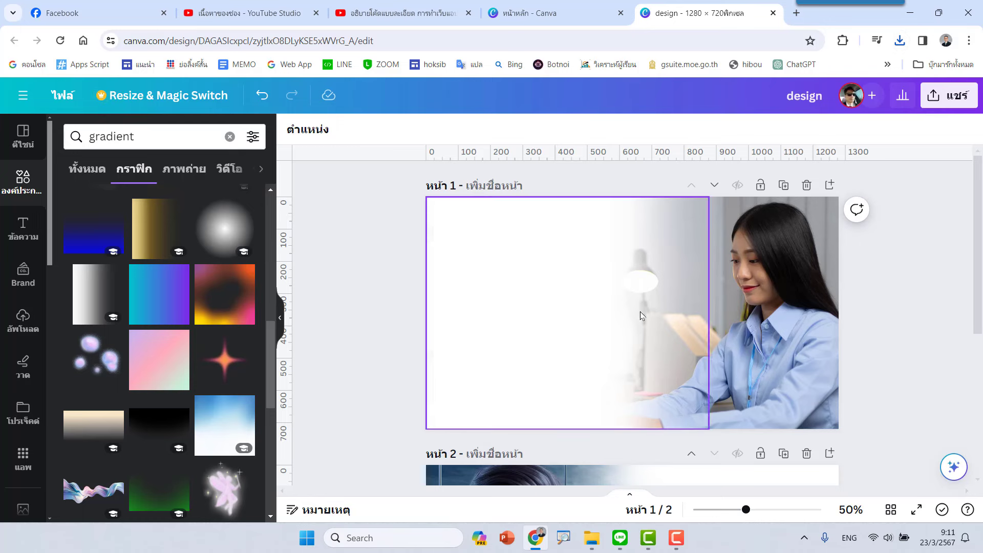
scroll(878, 337, "down", 5)
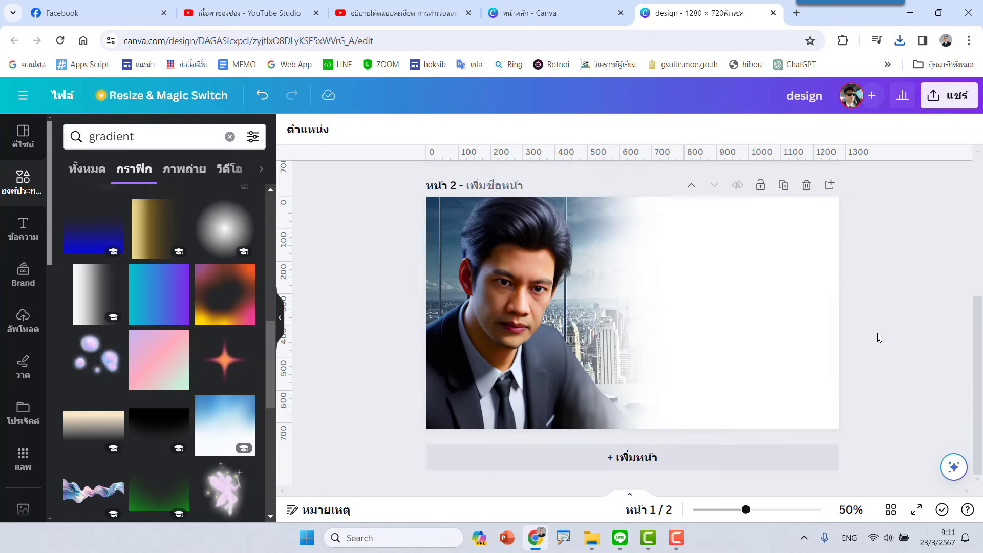
Add a blank page 3 and upload 1.png and 2.png from the Desktop.
left_click(648, 460)
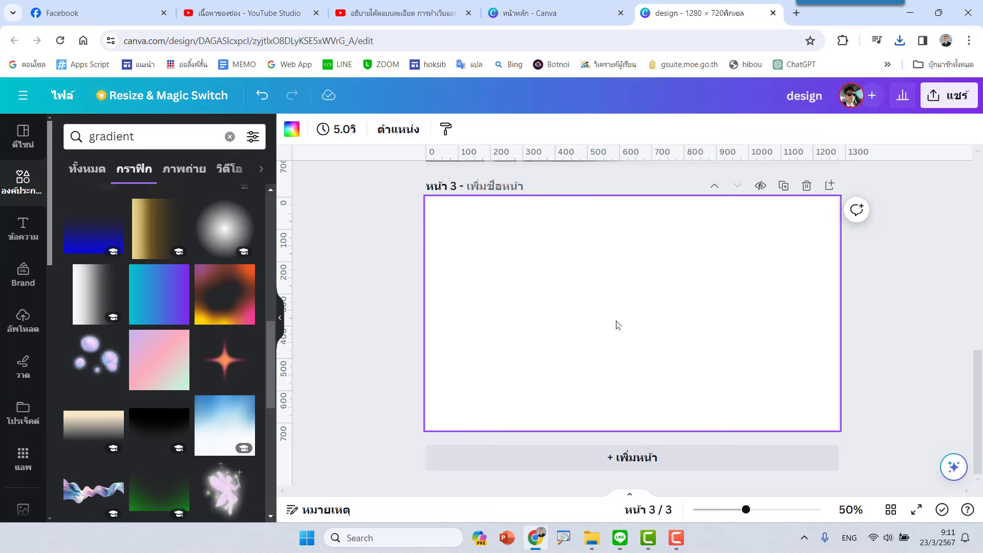
left_click(23, 315)
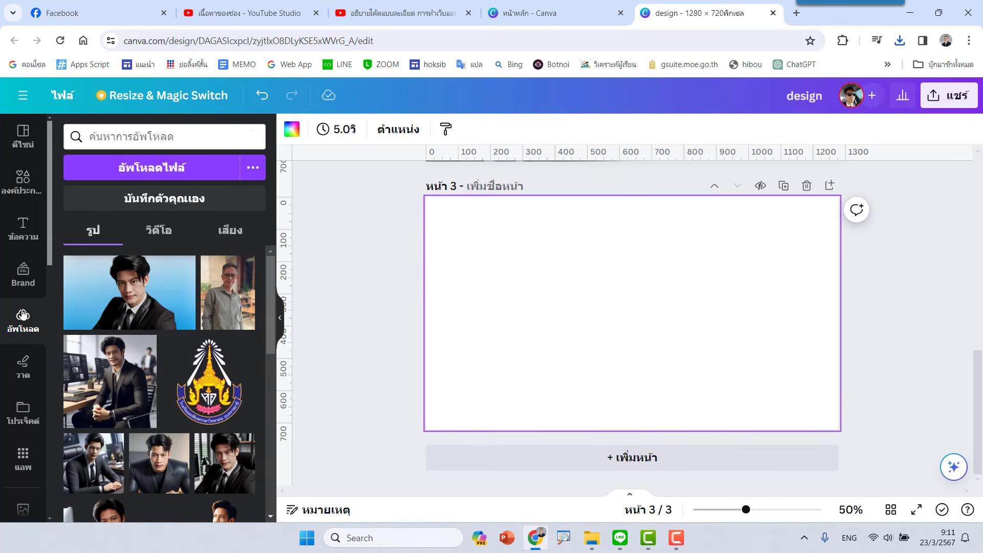
left_click(167, 172)
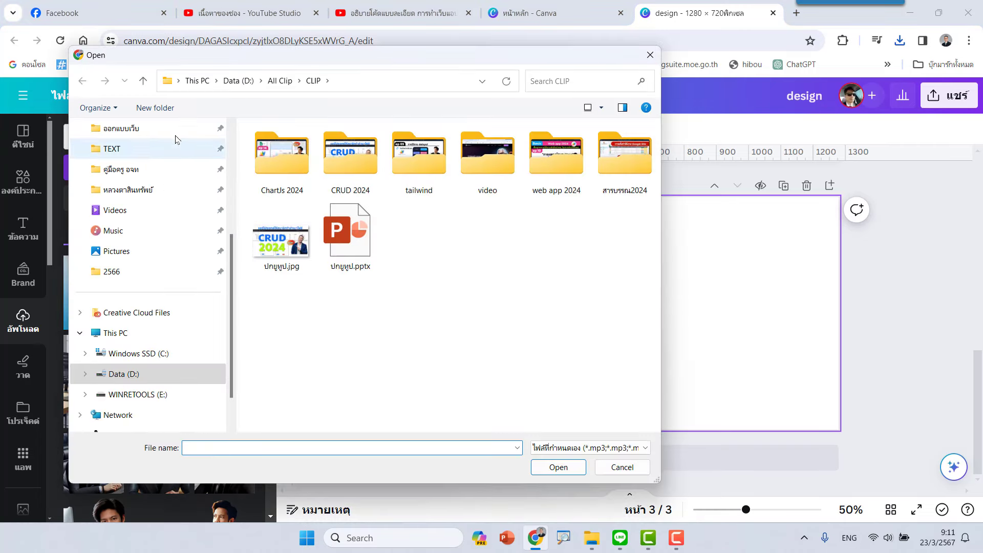
scroll(133, 189, "up", 3)
left_click(125, 195)
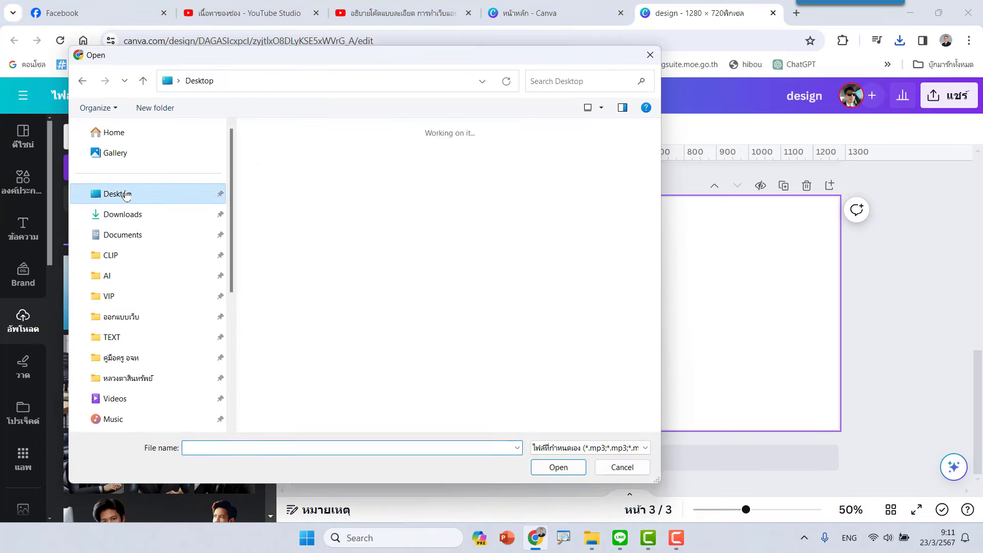
scroll(267, 225, "down", 5)
scroll(484, 286, "down", 2)
scroll(492, 318, "down", 2)
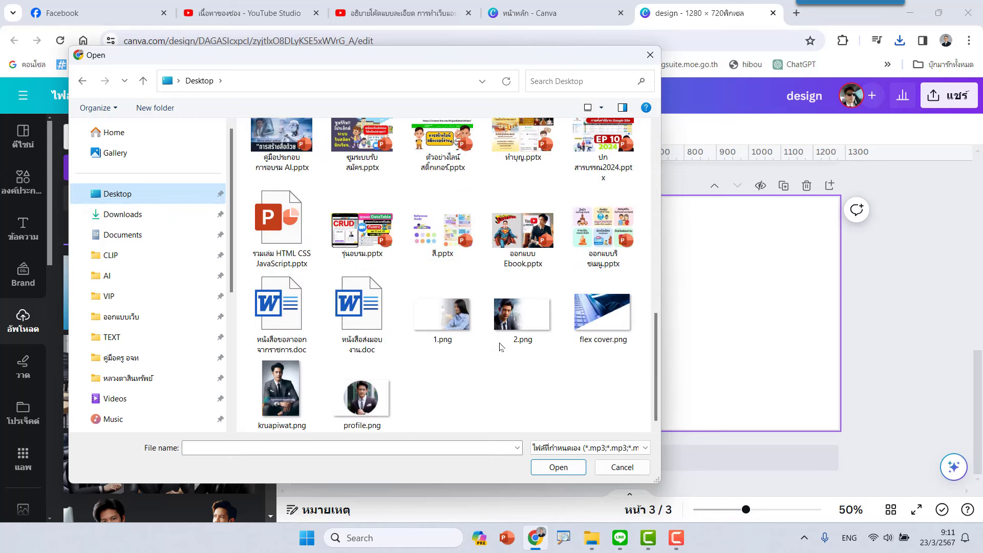
left_click(450, 322)
left_click(515, 312, "ctrl")
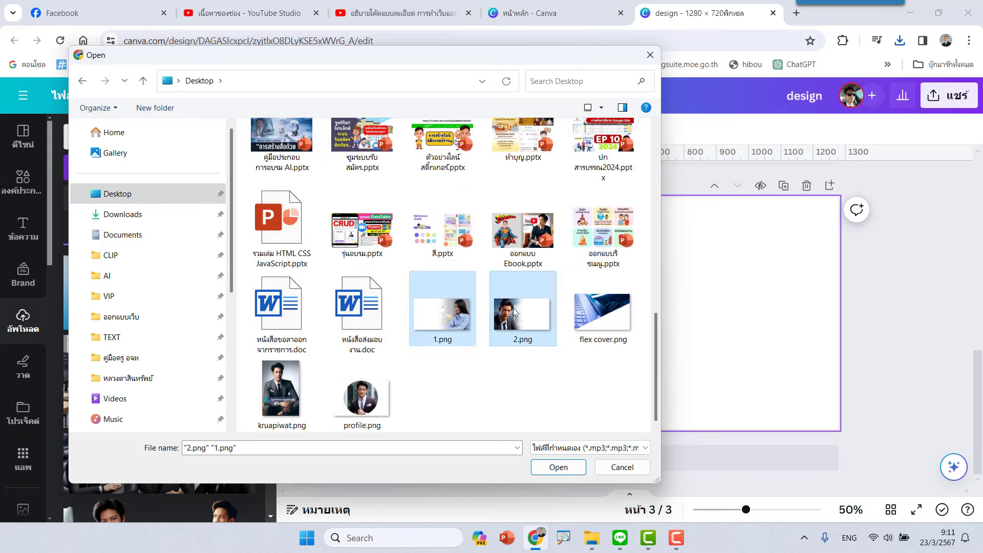
left_click(553, 469)
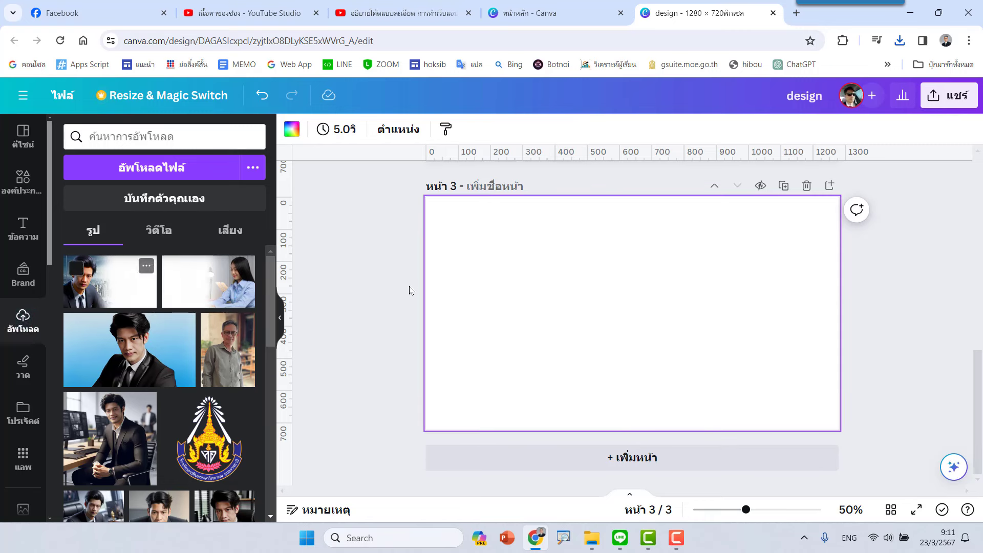
Place the man's and woman's exported images on page 3, enlarging the woman's to fill it.
mouse_move(119, 282)
left_mouse_down()
mouse_move(477, 227)
mouse_move(469, 214)
left_mouse_up()
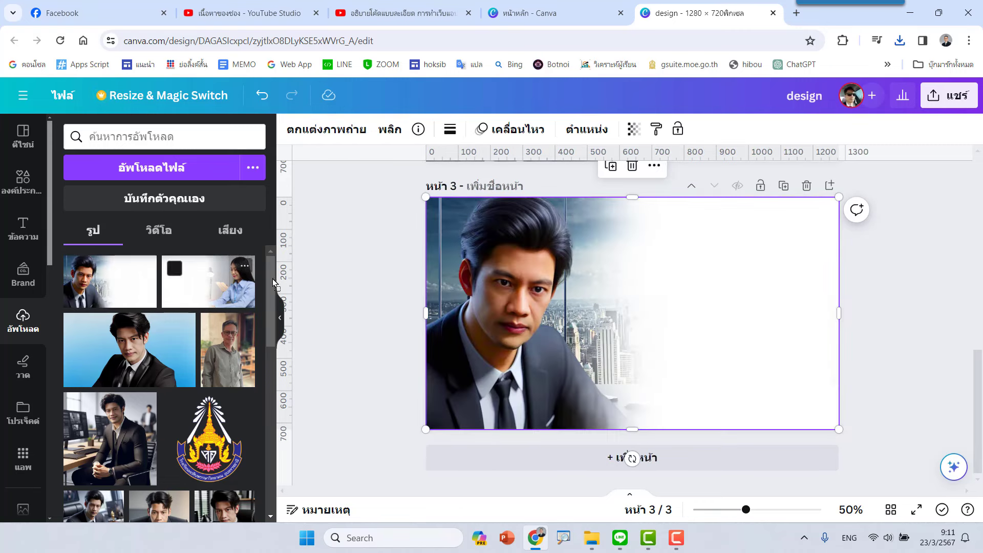
left_click_drag(272, 279, 598, 230)
left_click_drag(556, 360, 429, 430)
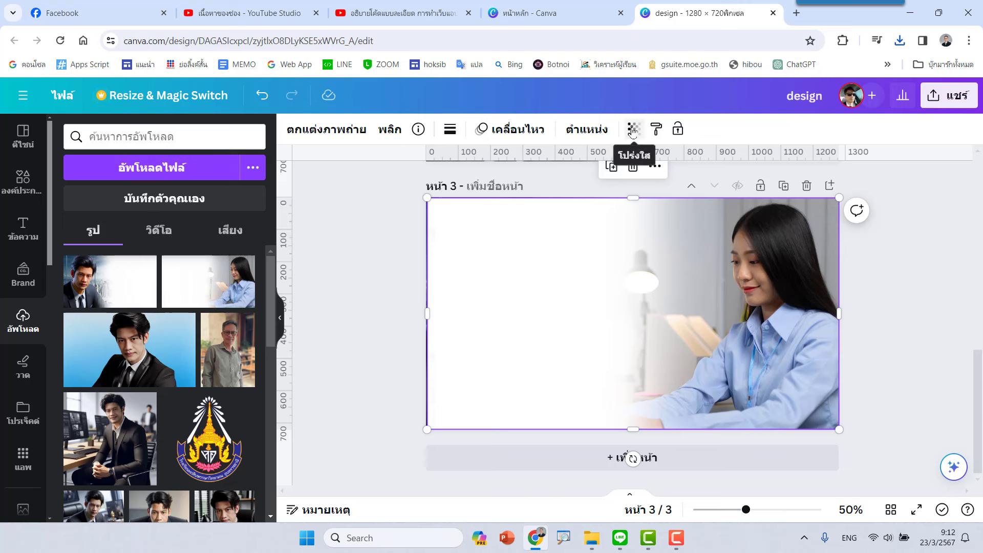
Set the woman's top image to 50 transparency to reveal the man beneath.
left_click(633, 131)
left_click_drag(639, 188, 573, 191)
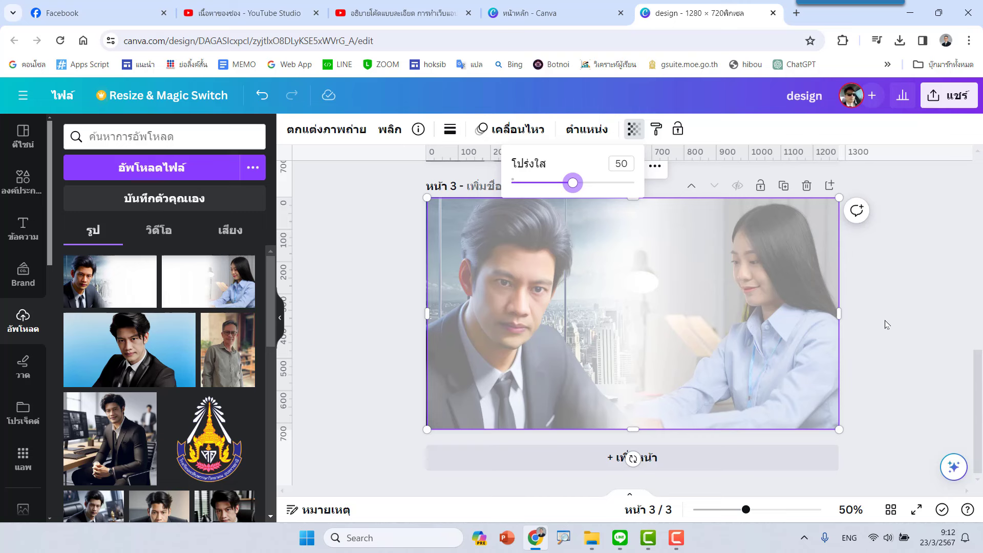
key("Escape")
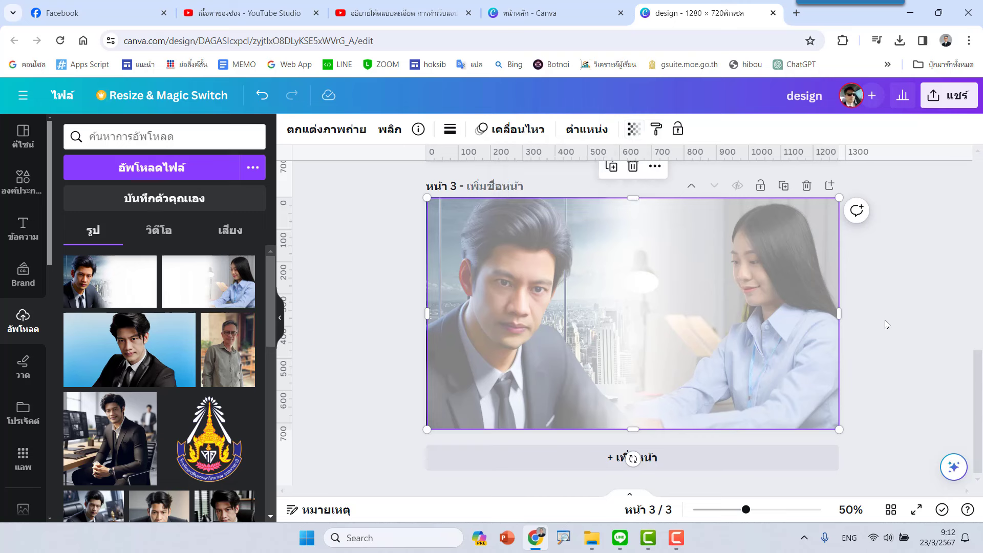
left_click(886, 321)
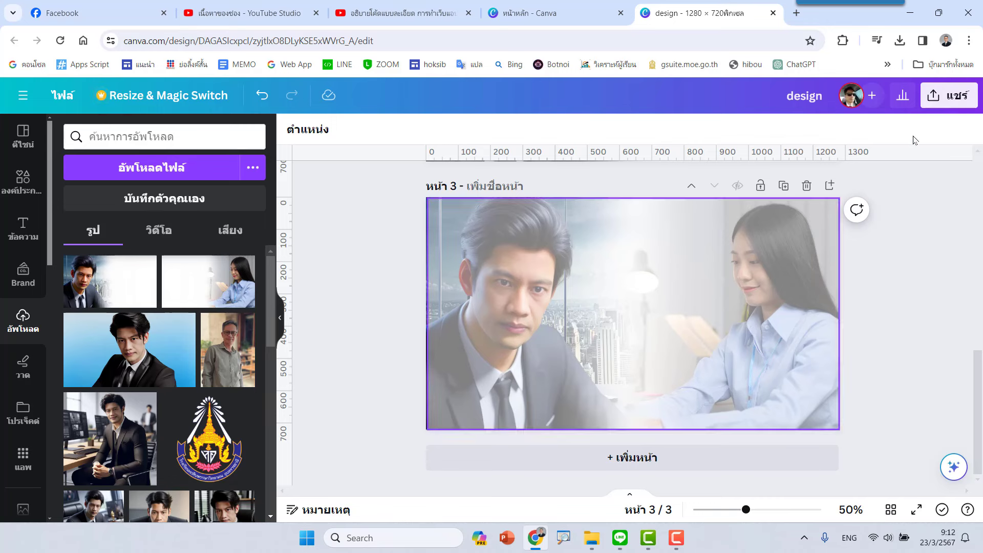
Download only page 3 as a PNG and save it to the Desktop as 3.png.
left_click(950, 97)
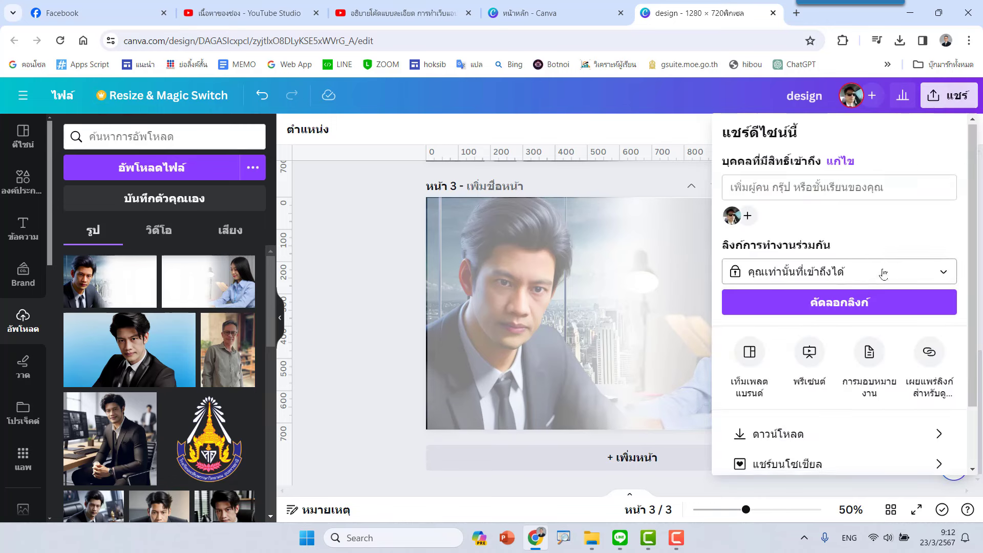
scroll(878, 286, "down", 2)
left_click(830, 364)
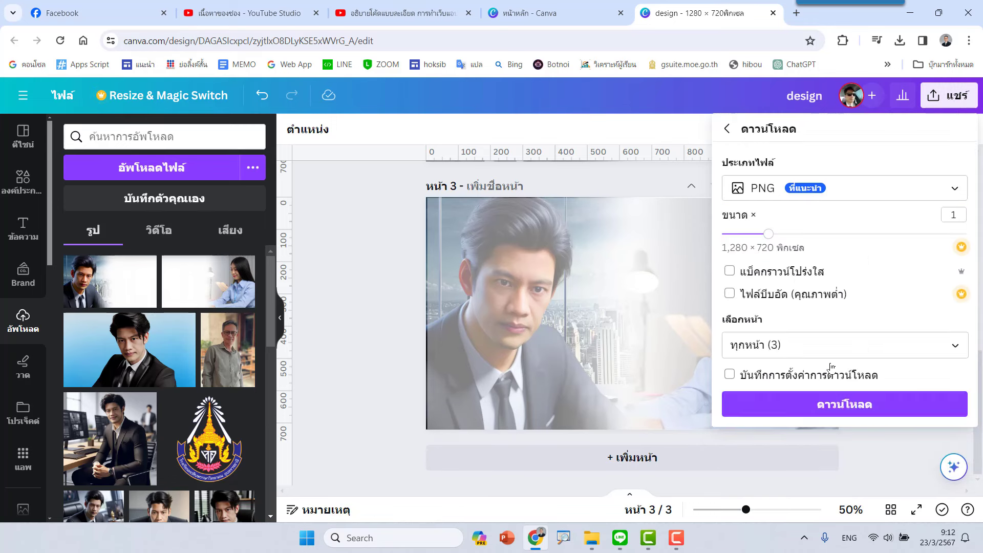
left_click(946, 338)
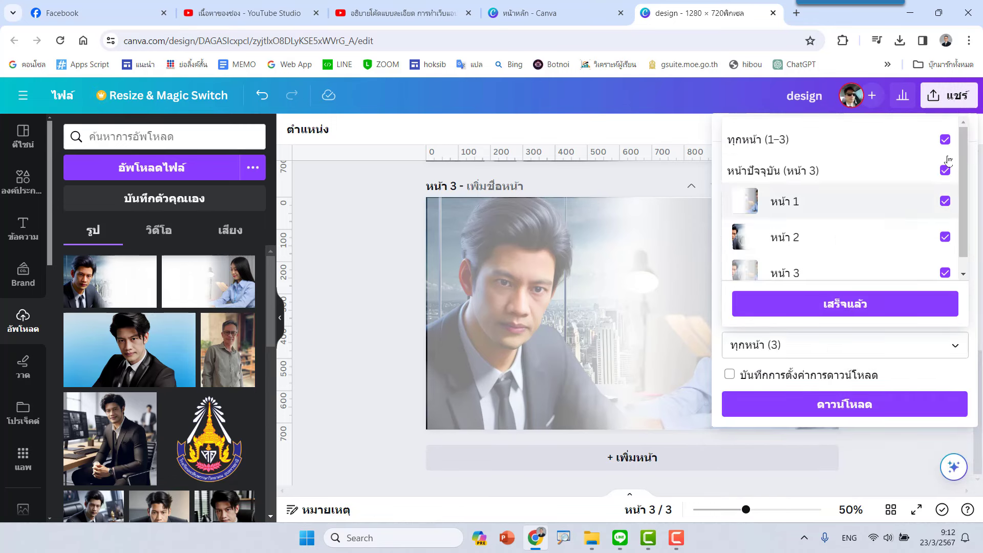
left_click(946, 140)
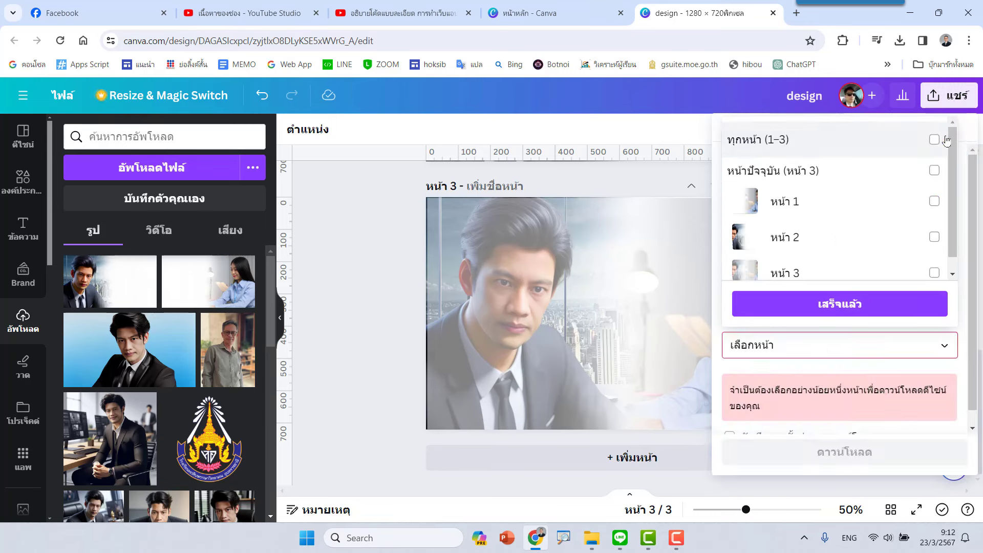
left_click(935, 272)
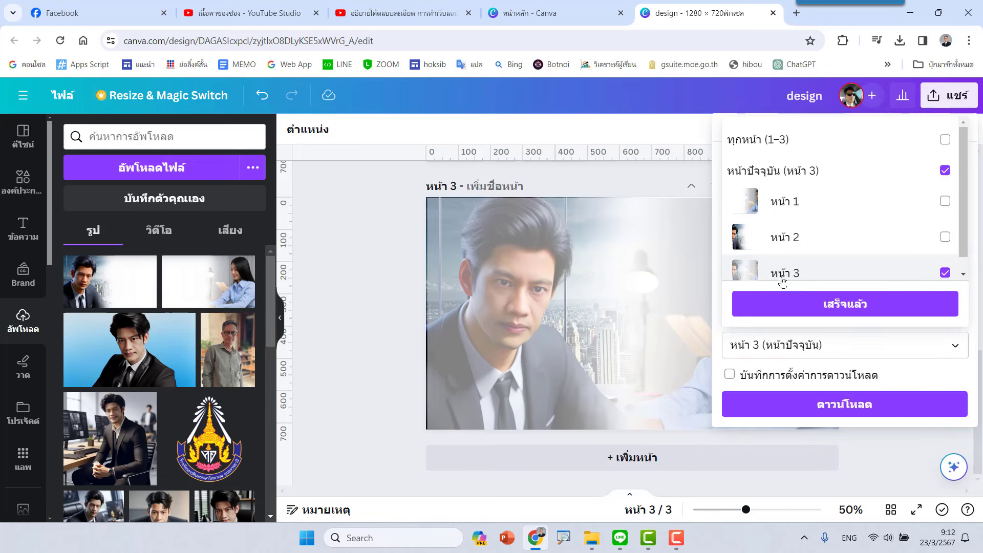
left_click(807, 403)
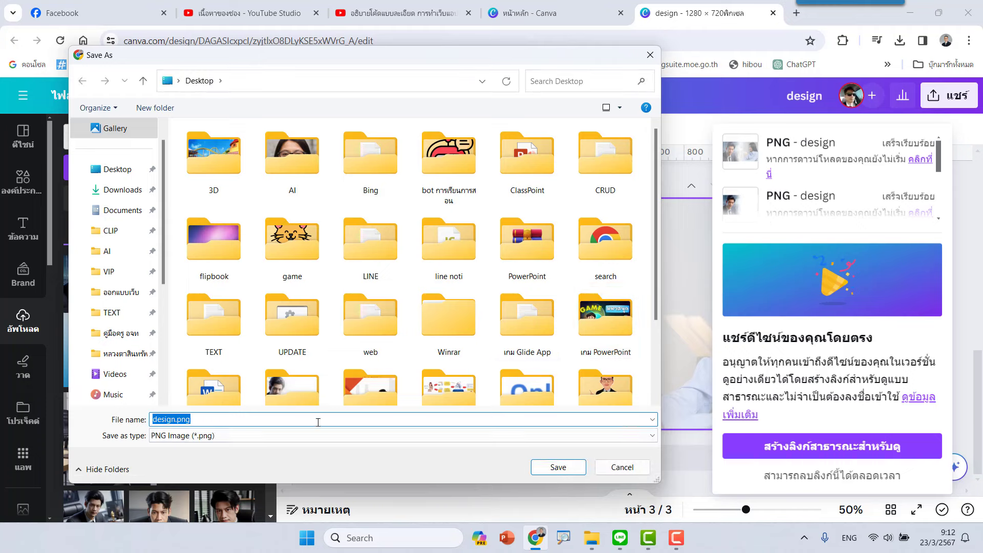
type("1")
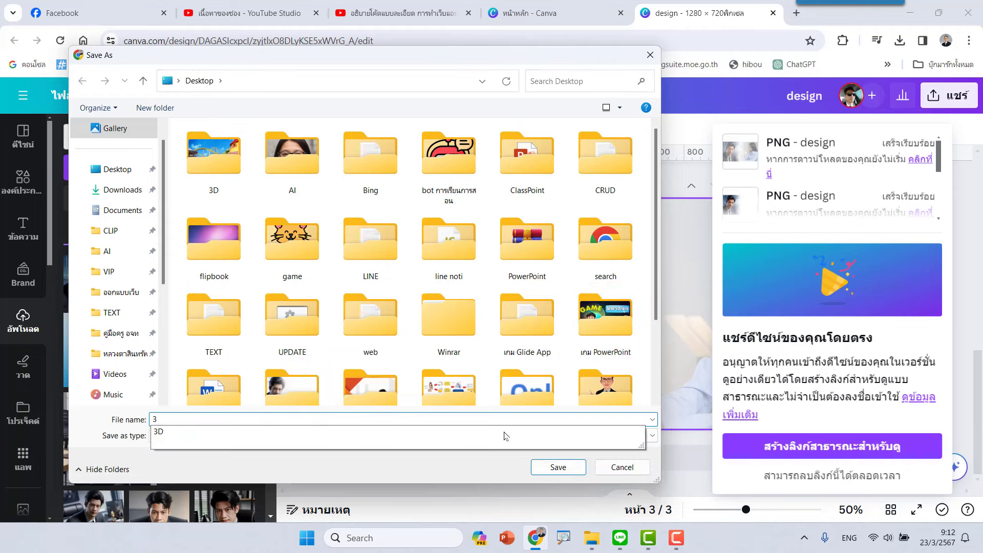
left_click(554, 467)
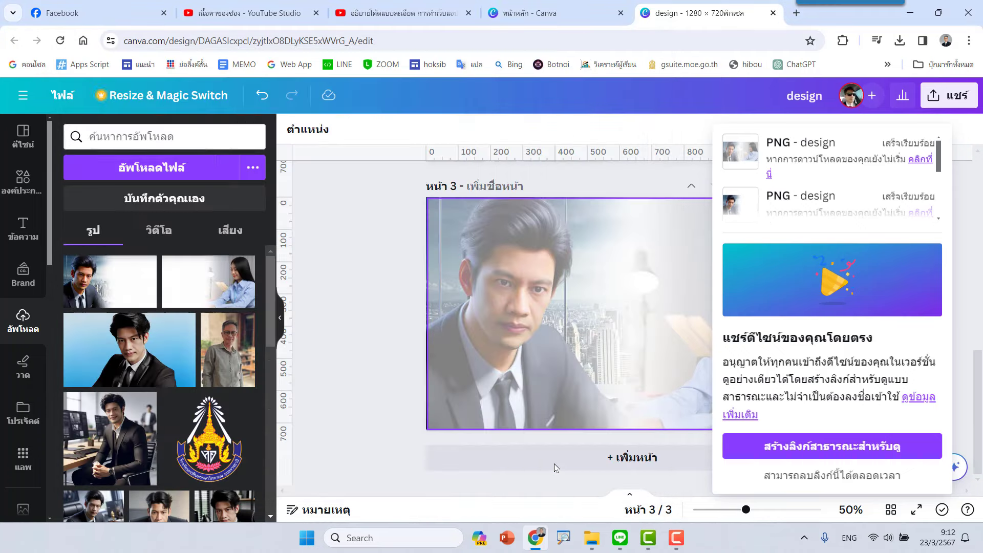
left_click(346, 353)
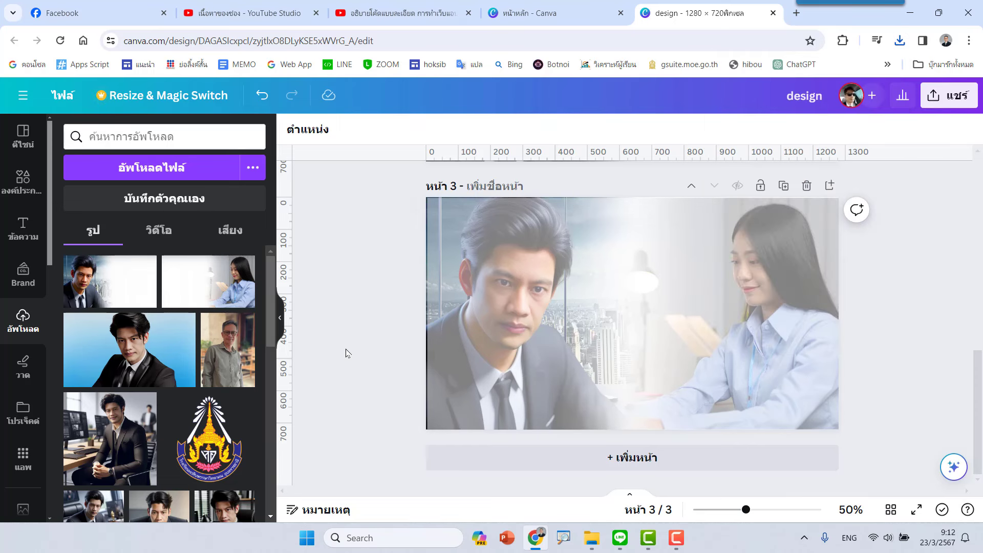
Add a blank page 4 and upload the exported 3.png from the Desktop.
left_click(633, 461)
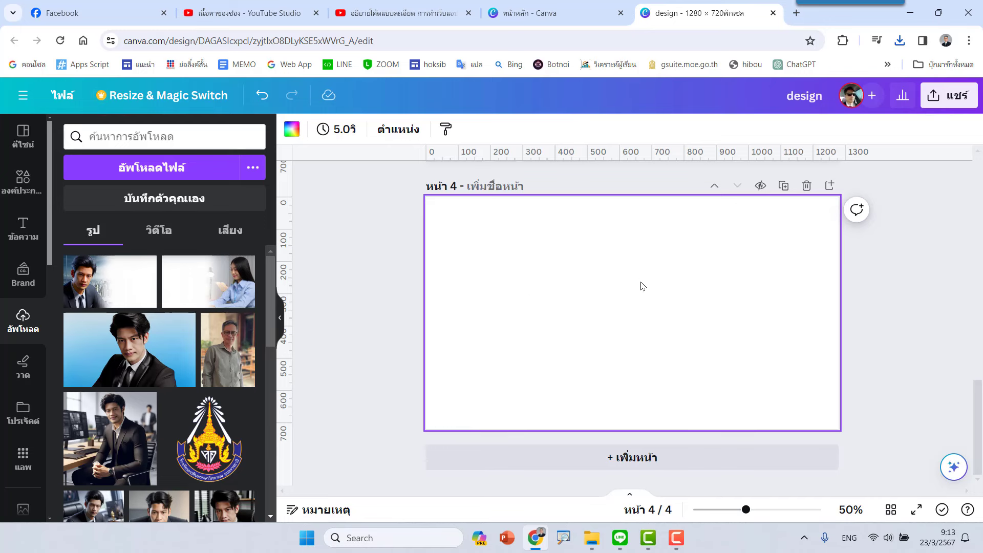
left_click(183, 172)
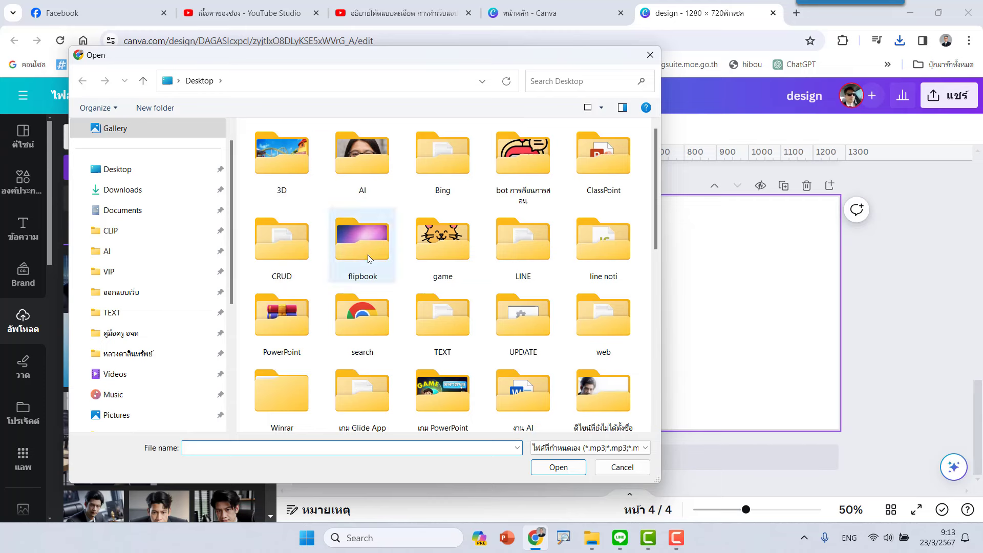
scroll(367, 256, "down", 10)
left_click(582, 402)
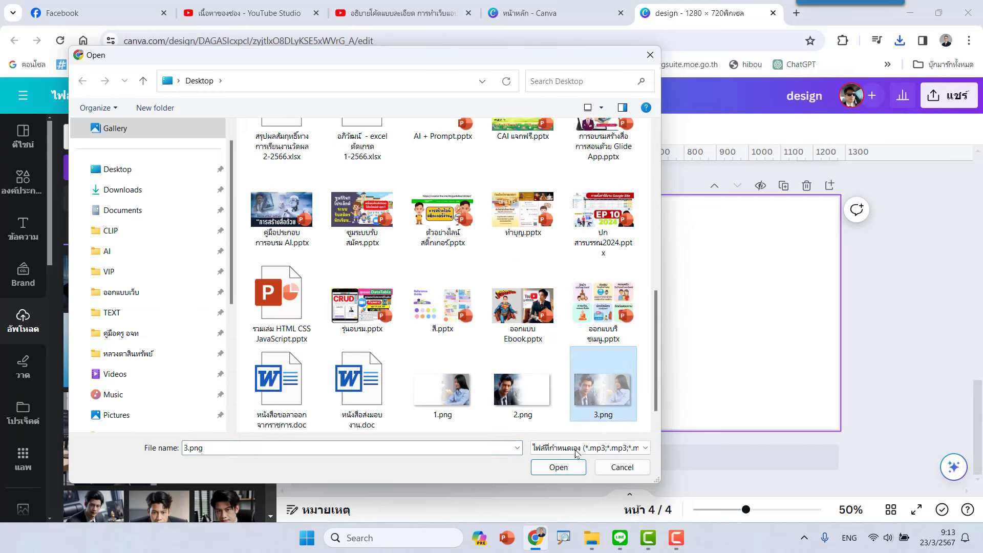
left_click(561, 468)
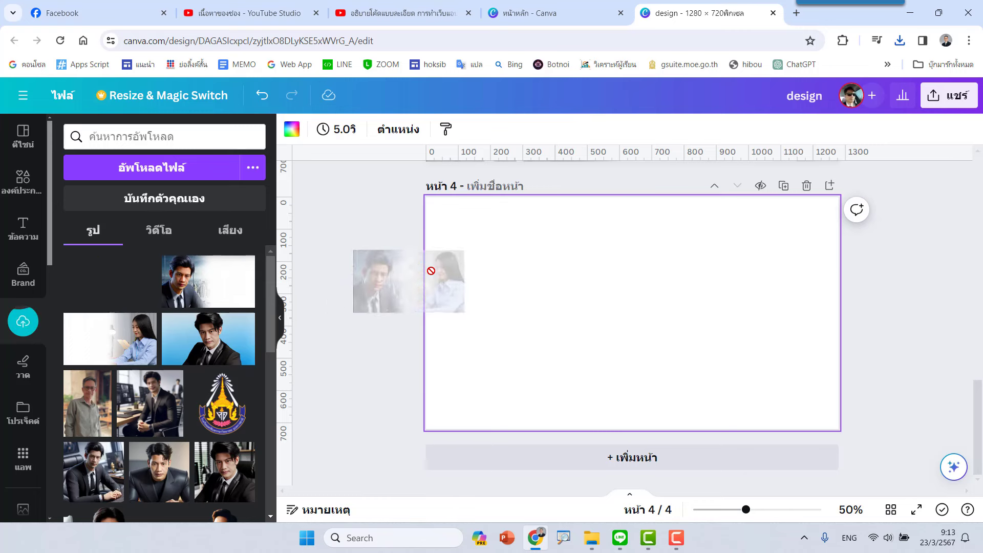
Place the uploaded 3.png on page 4 and stretch it to fill the page.
mouse_move(136, 283)
left_mouse_down()
mouse_move(500, 268)
mouse_move(568, 250)
left_mouse_up()
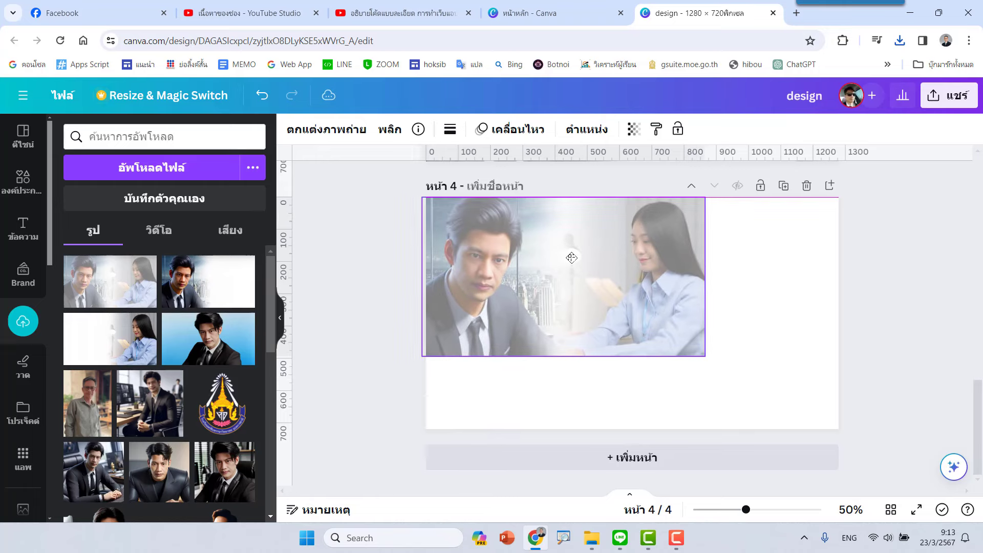
left_click_drag(728, 368, 855, 439)
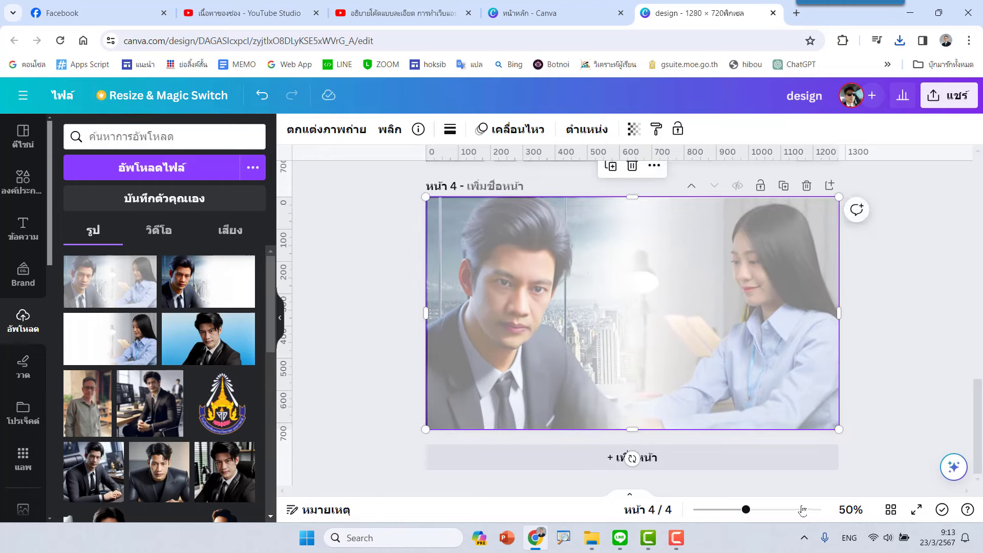
left_click_drag(747, 510, 753, 510)
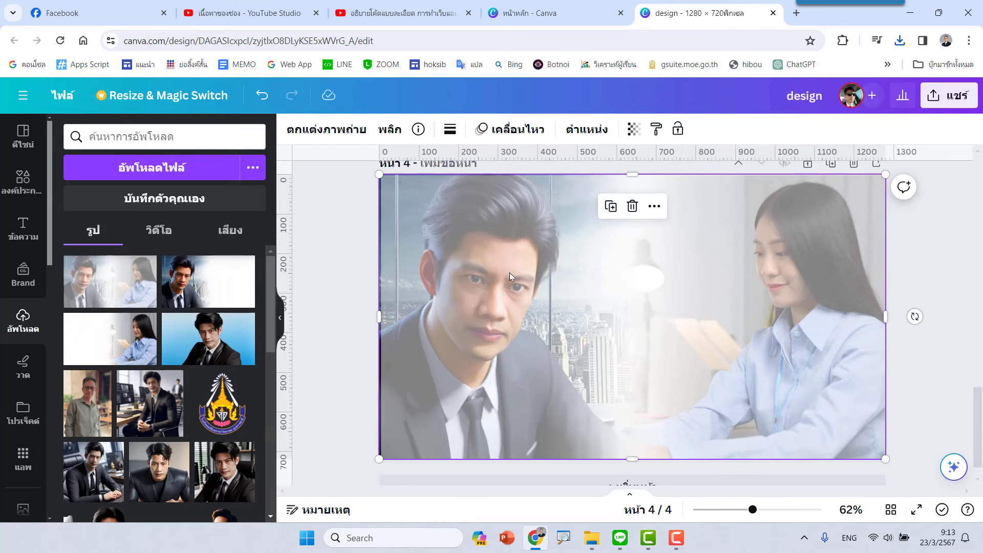
left_click(328, 132)
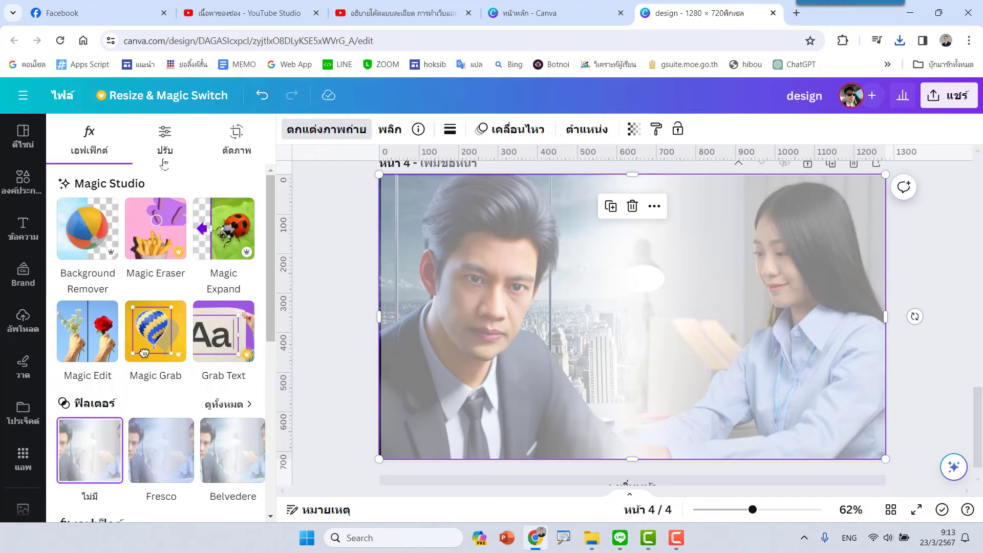
Adjust the image to brightness -27, contrast 92 and highlights 38.
left_click(164, 135)
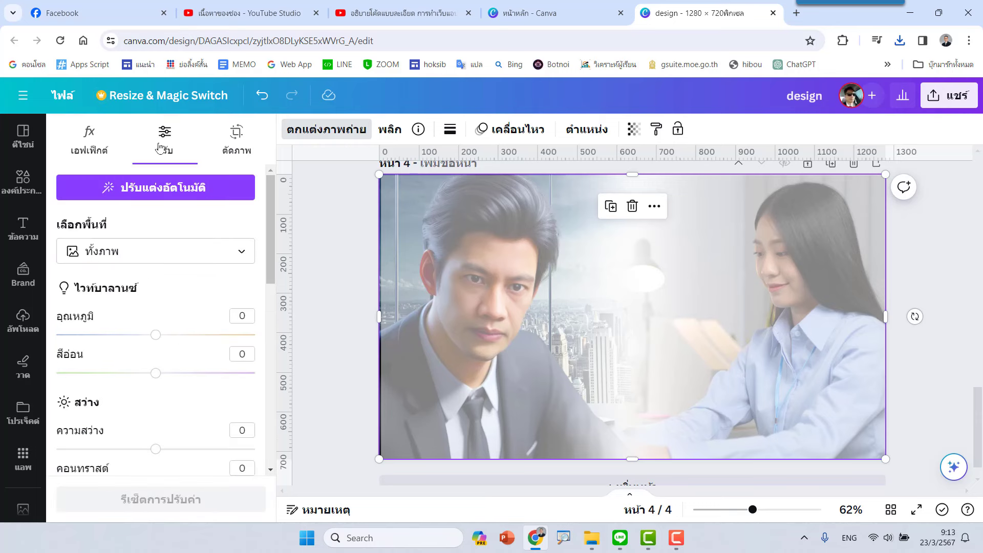
scroll(219, 351, "down", 3)
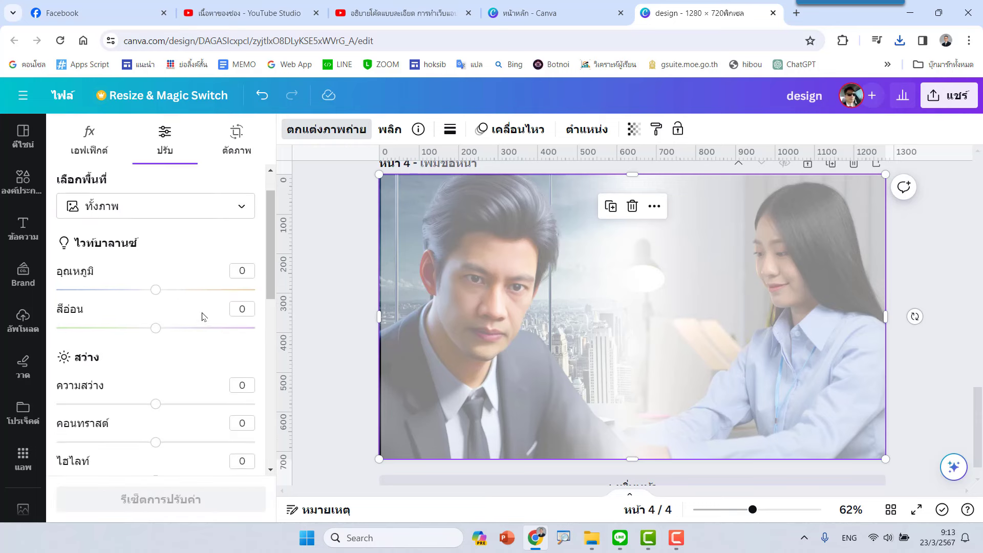
scroll(200, 326, "down", 1)
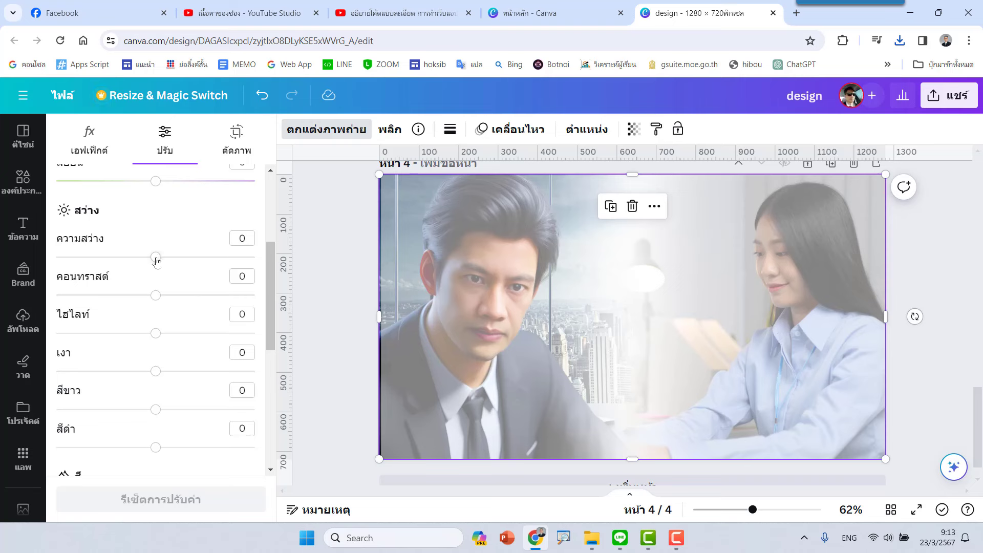
left_click_drag(156, 261, 125, 265)
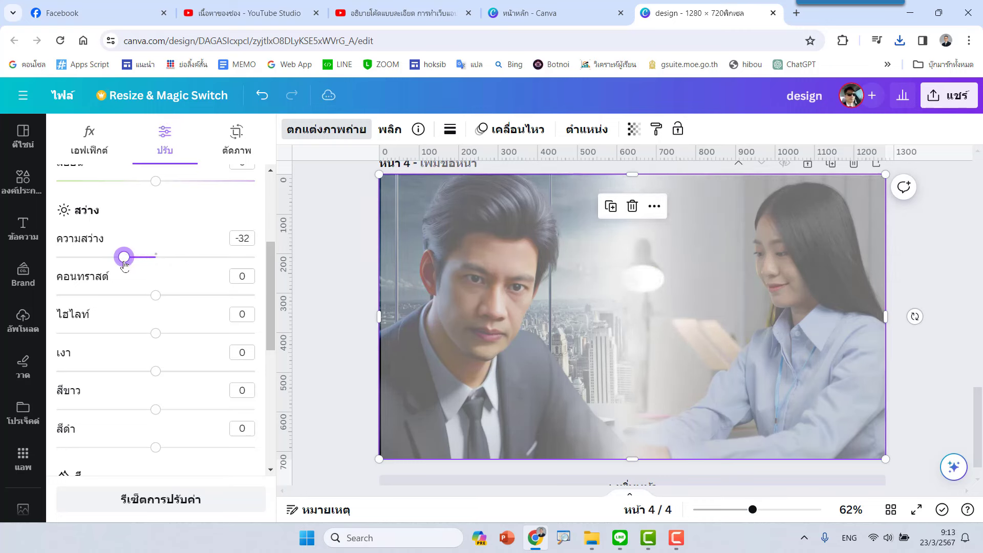
left_click_drag(157, 300, 252, 300)
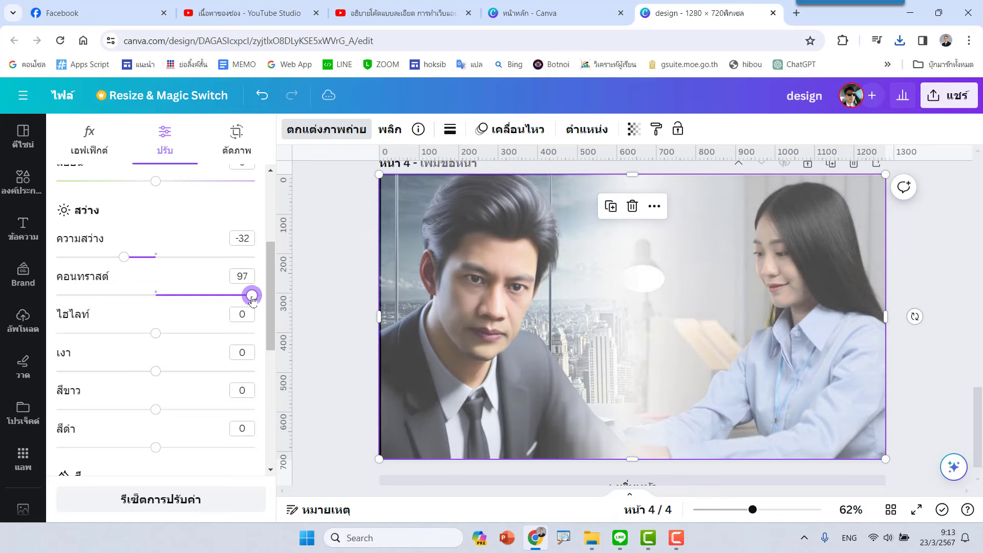
left_click_drag(252, 301, 259, 302)
left_click_drag(156, 337, 168, 338)
mouse_move(198, 335)
left_mouse_down()
mouse_move(176, 342)
mouse_move(191, 334)
left_mouse_up()
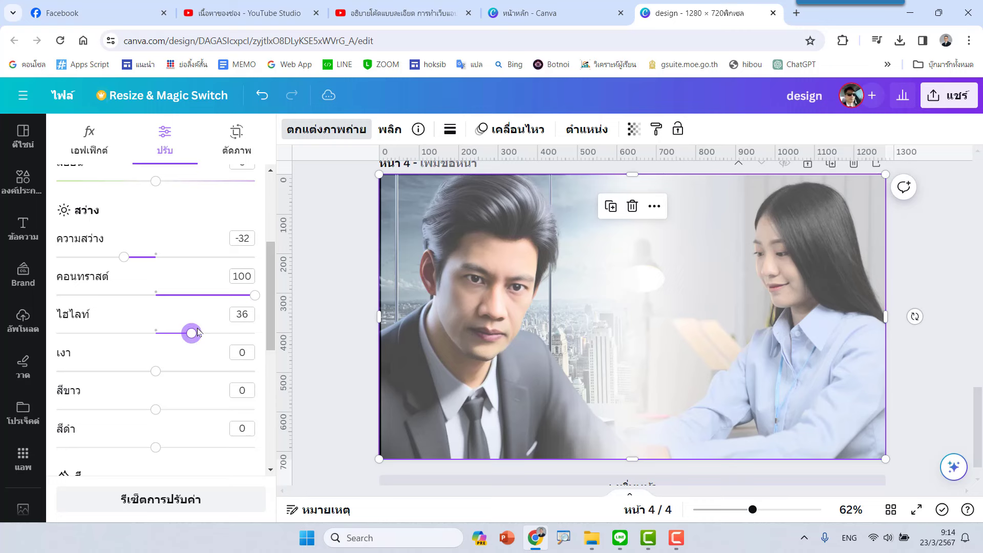
mouse_move(124, 258)
left_mouse_down()
mouse_move(174, 263)
mouse_move(130, 270)
mouse_move(129, 259)
left_mouse_up()
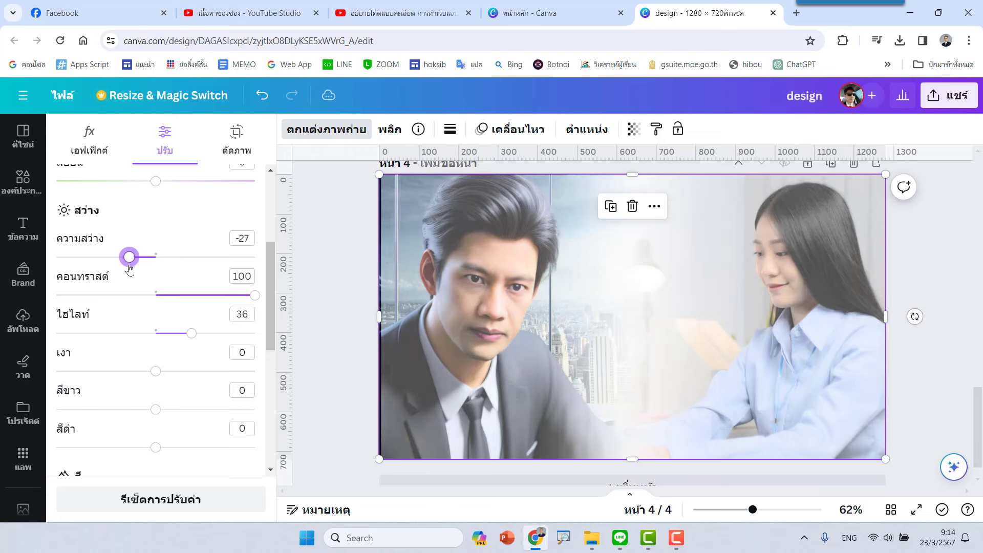
left_click_drag(191, 333, 194, 333)
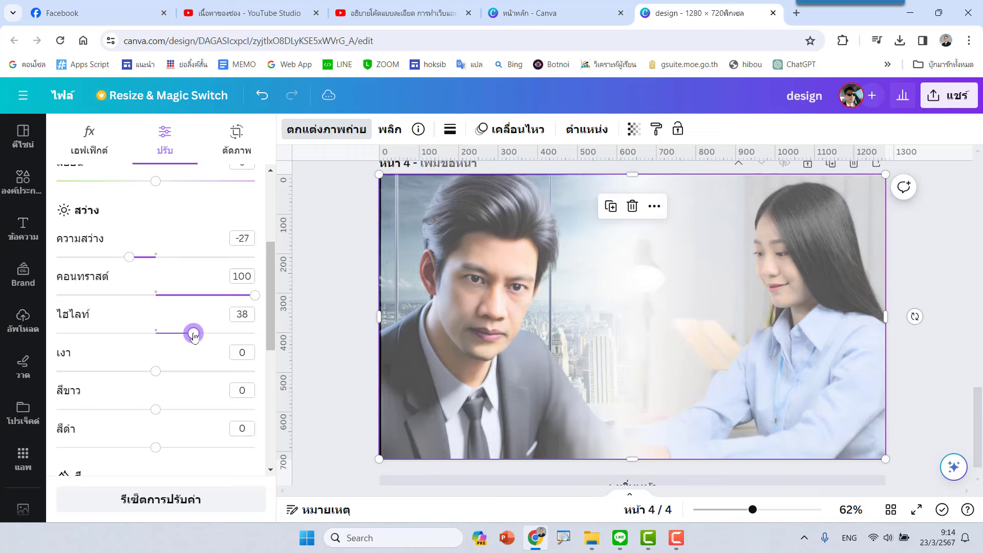
left_click_drag(255, 298, 248, 300)
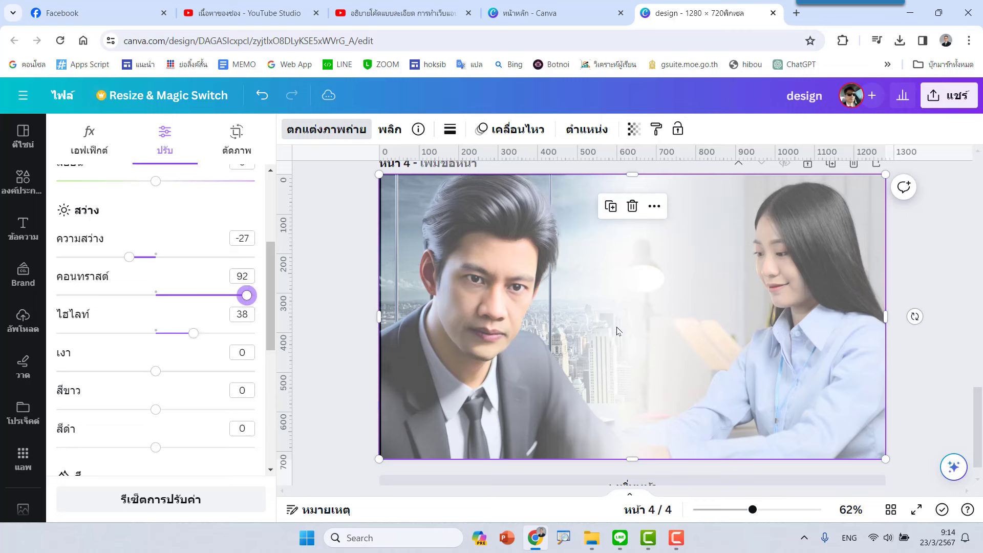
Raise saturation to 24 and vibrance to 25, then close the adjustments.
scroll(208, 367, "down", 1)
scroll(208, 367, "down", 3)
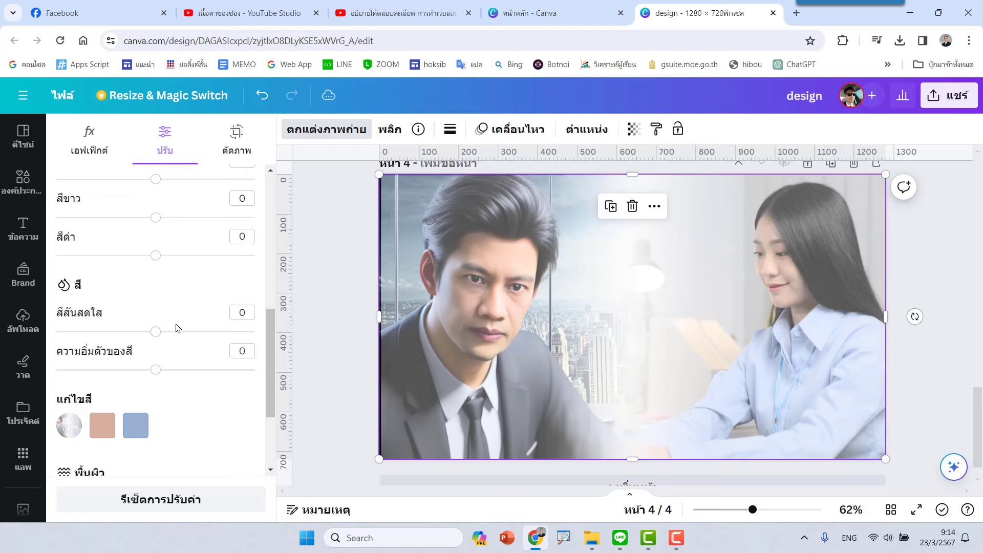
left_click_drag(157, 370, 193, 376)
mouse_move(155, 332)
left_mouse_down()
mouse_move(181, 332)
mouse_move(177, 338)
left_mouse_up()
key("Escape")
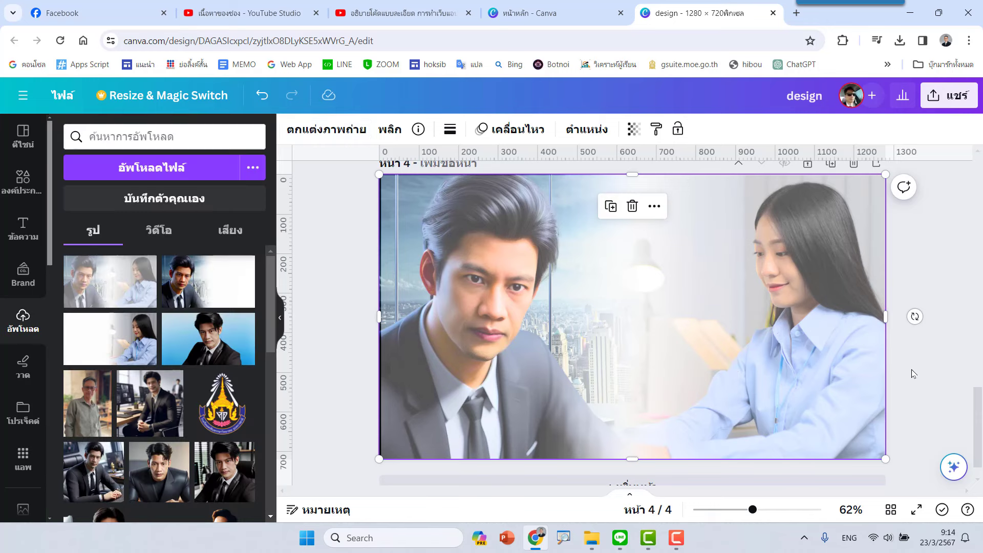
left_click(914, 377)
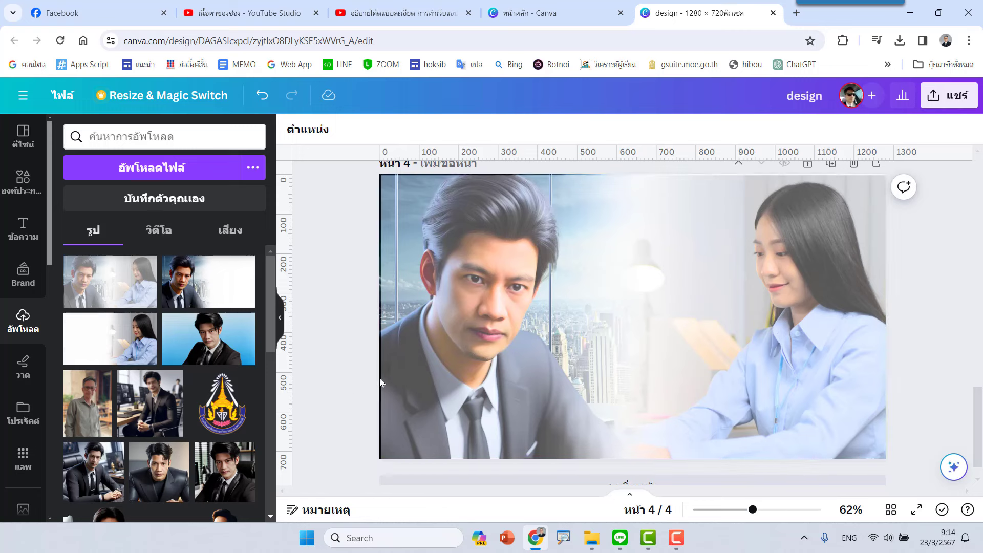
left_click(440, 382)
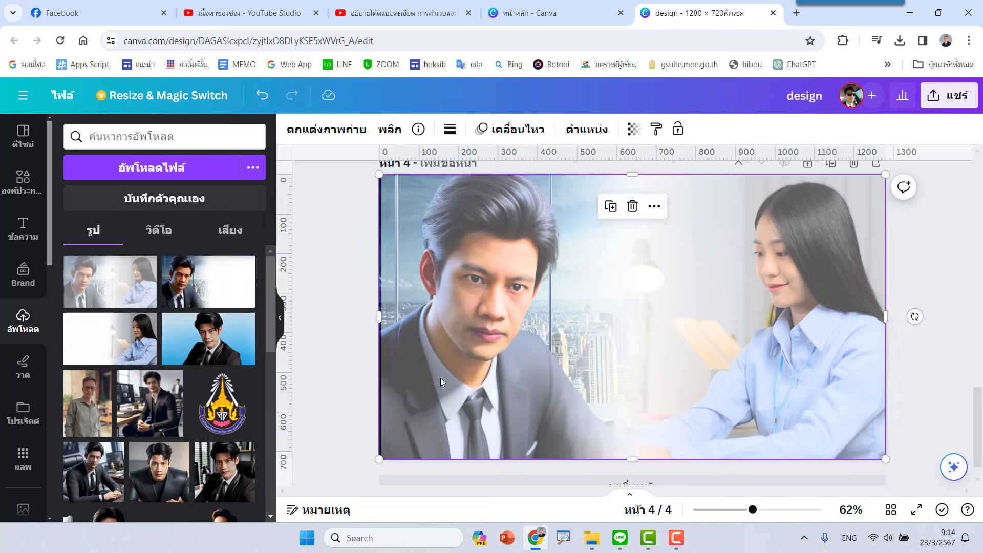